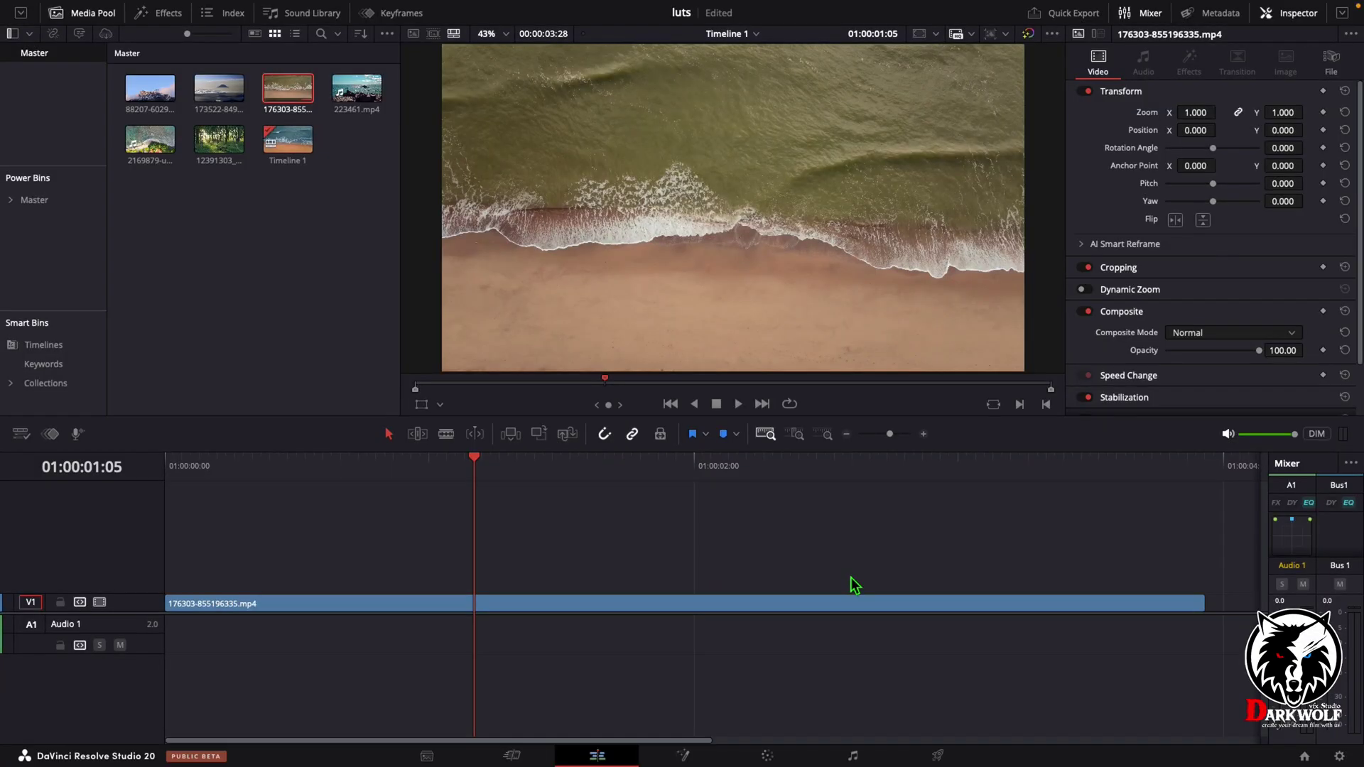
- Switch the beach clip to the Color page, showing its seven-node grade tree
{"action": "left_click", "coordinate": [725, 630]}
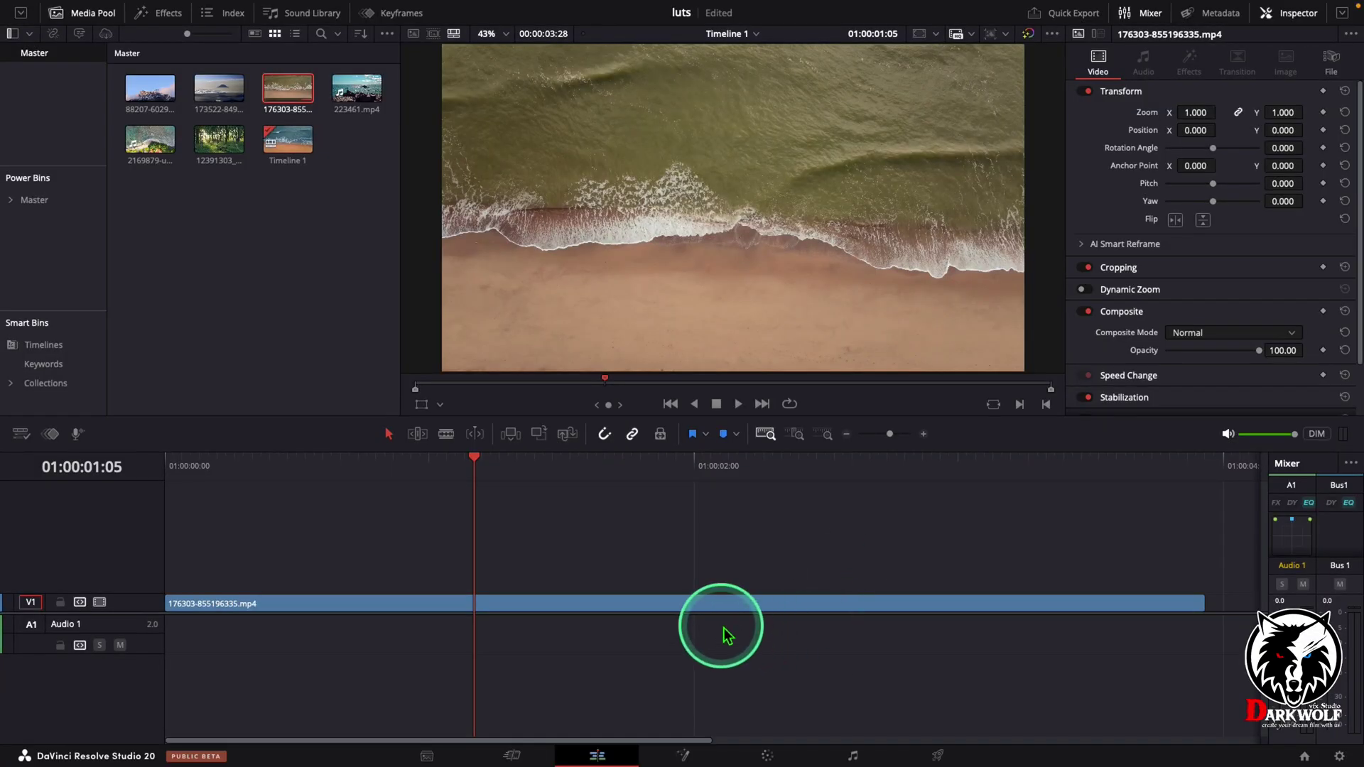
{"action": "left_click", "coordinate": [767, 756]}
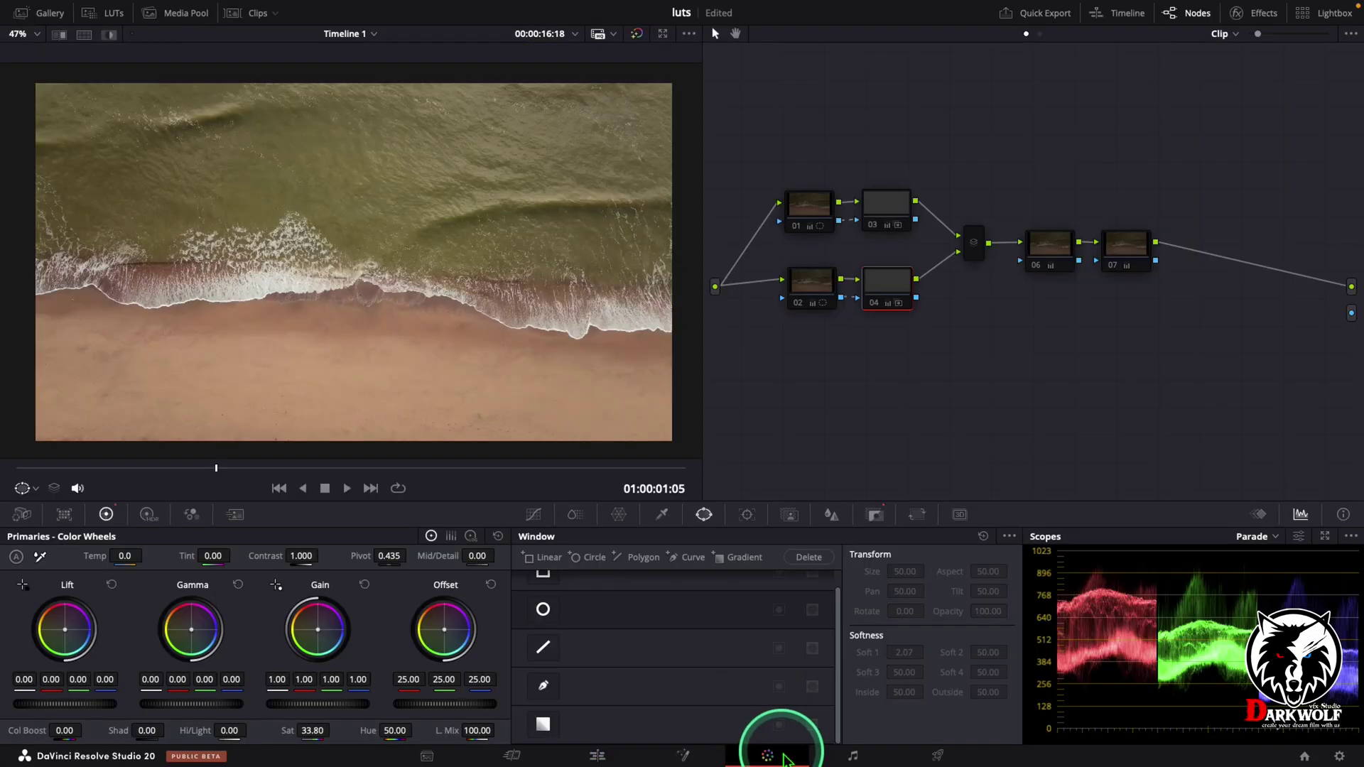
- Show the Curves - Hue Vs Hue palette in place of the Window palette
{"action": "left_click", "coordinate": [906, 468]}
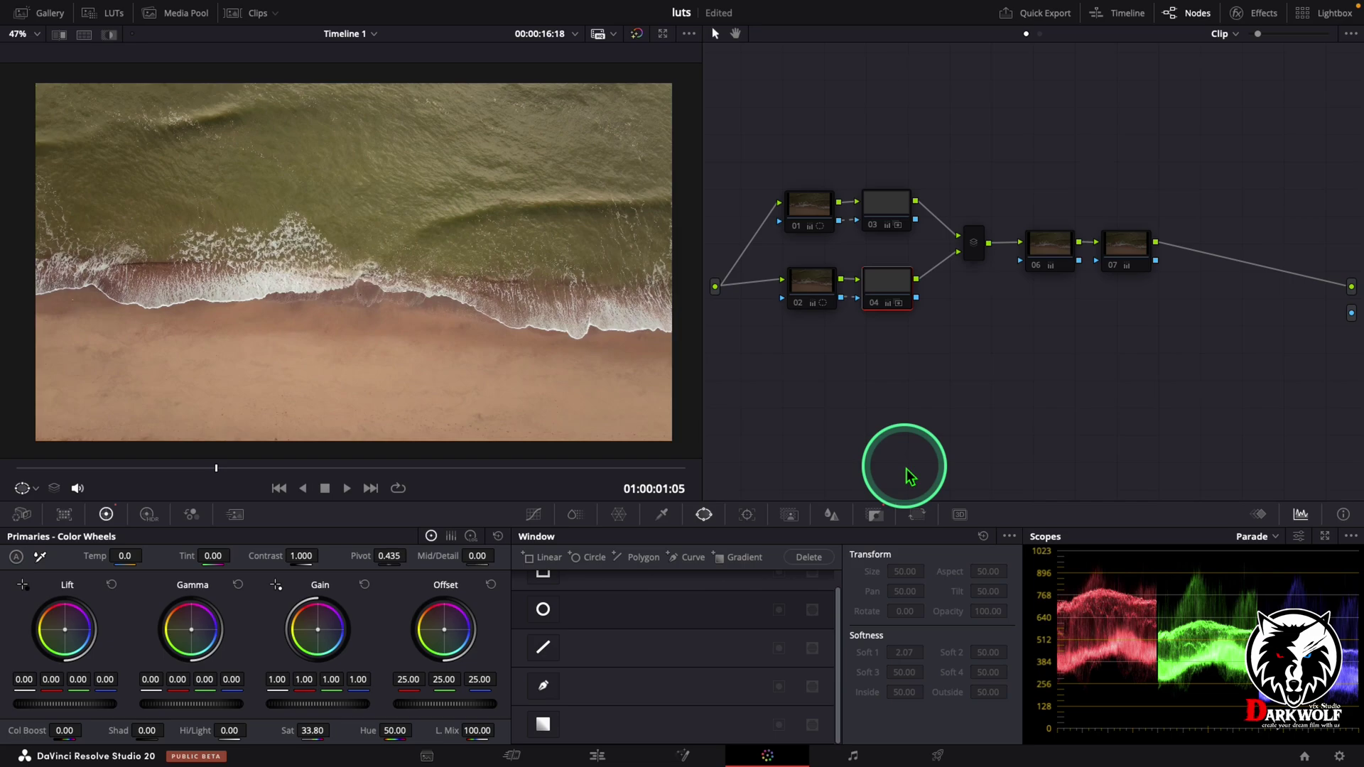
{"action": "left_click", "coordinate": [534, 515]}
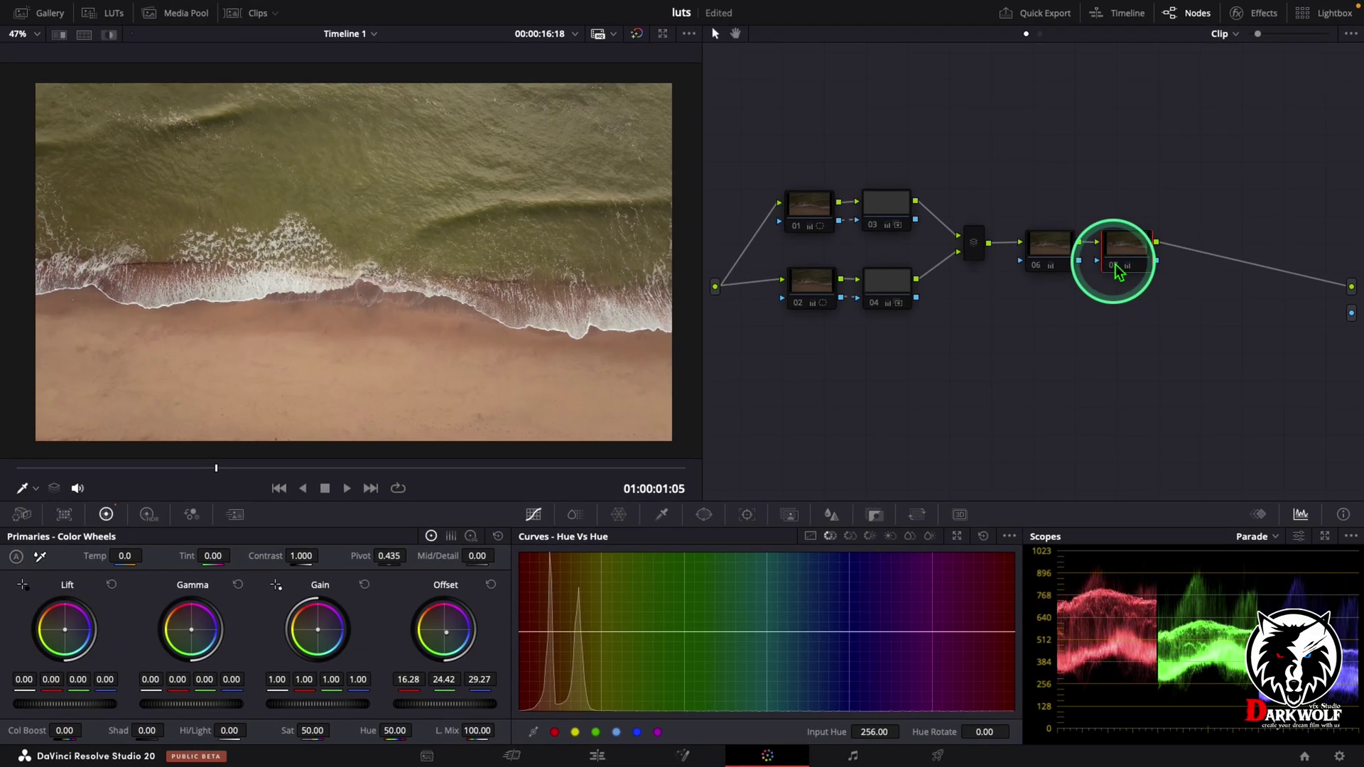
- Add serial node 08 after node 07 and bend the water's green hue toward teal
{"action": "key", "text": "alt+s"}
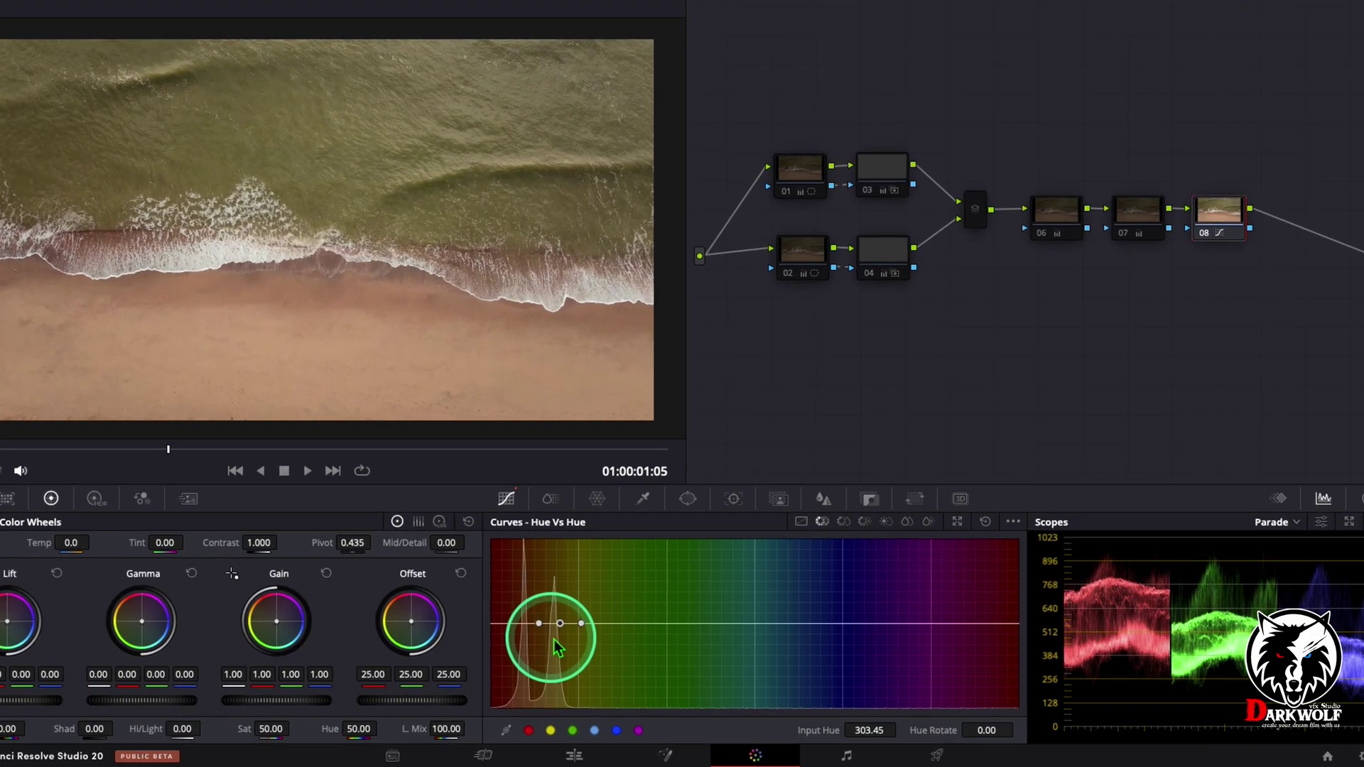
{"action": "left_click", "coordinate": [584, 631]}
{"action": "left_click_drag", "start_coordinate": [398, 577], "coordinate": [392, 620]}
{"action": "left_click_drag", "start_coordinate": [579, 666], "coordinate": [599, 719]}
- Sample the water and wave-edge colours, then reset the Hue vs Hue curve to flat
{"action": "left_click", "coordinate": [363, 242]}
{"action": "left_click", "coordinate": [466, 284]}
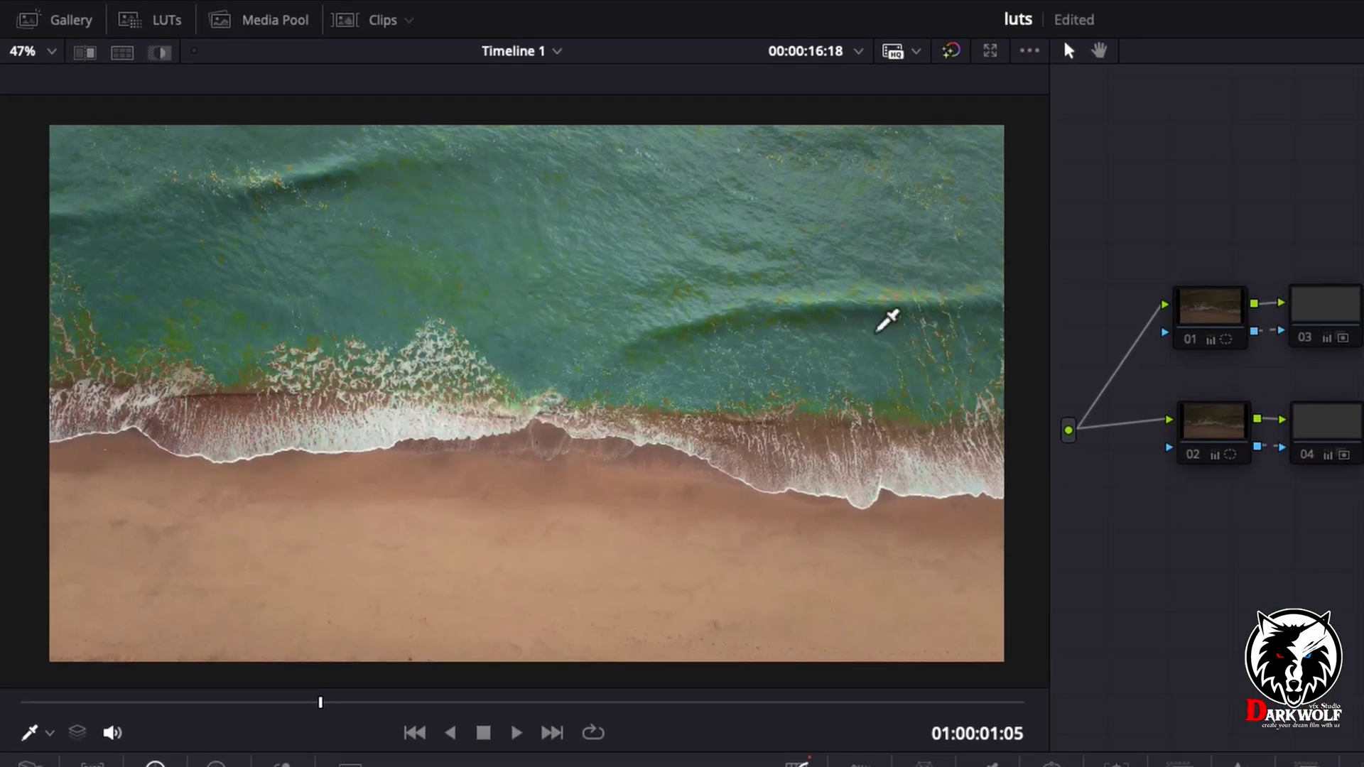
{"action": "left_click", "coordinate": [868, 409]}
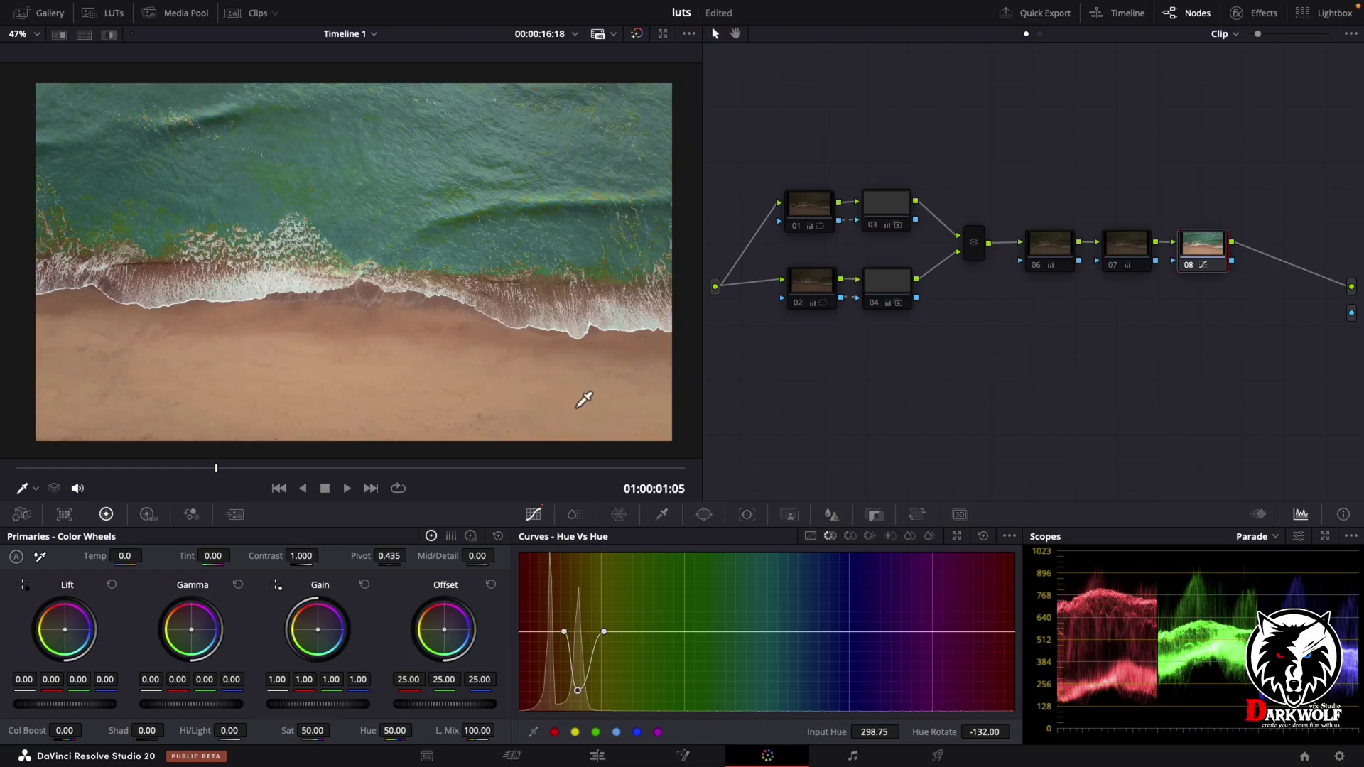
{"action": "left_click", "coordinate": [983, 536]}
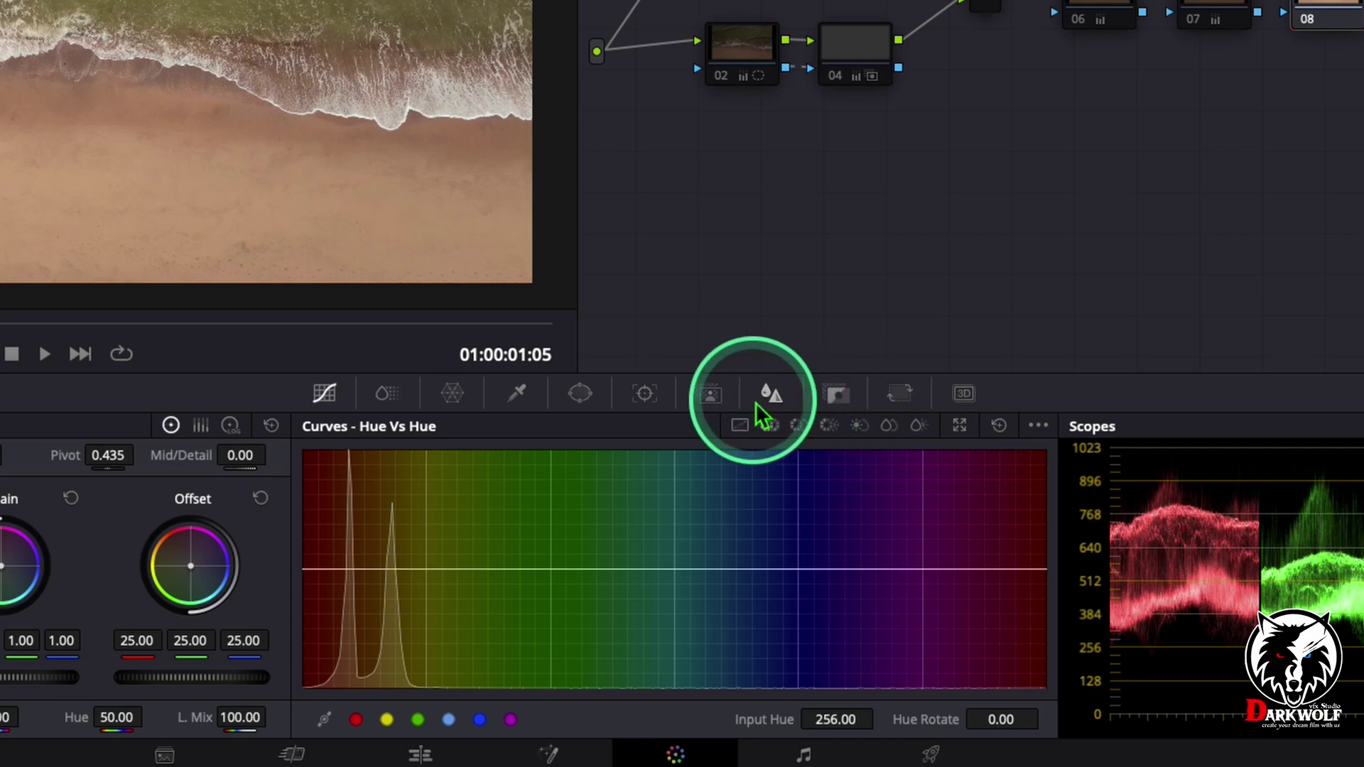
- Mask the beach with AI Magic Mask on node 08 and route its alpha to a new Alpha Output
{"action": "left_click", "coordinate": [711, 395]}
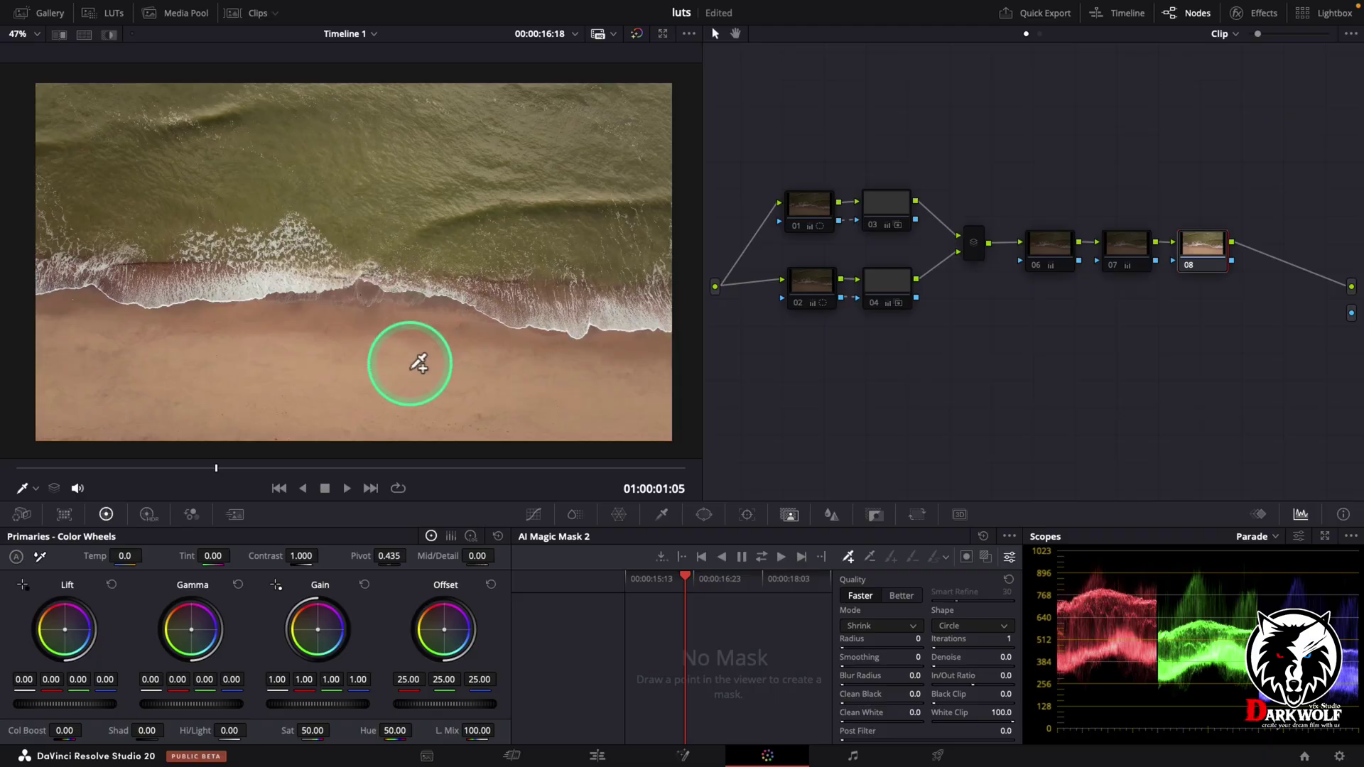
{"action": "left_click", "coordinate": [411, 363]}
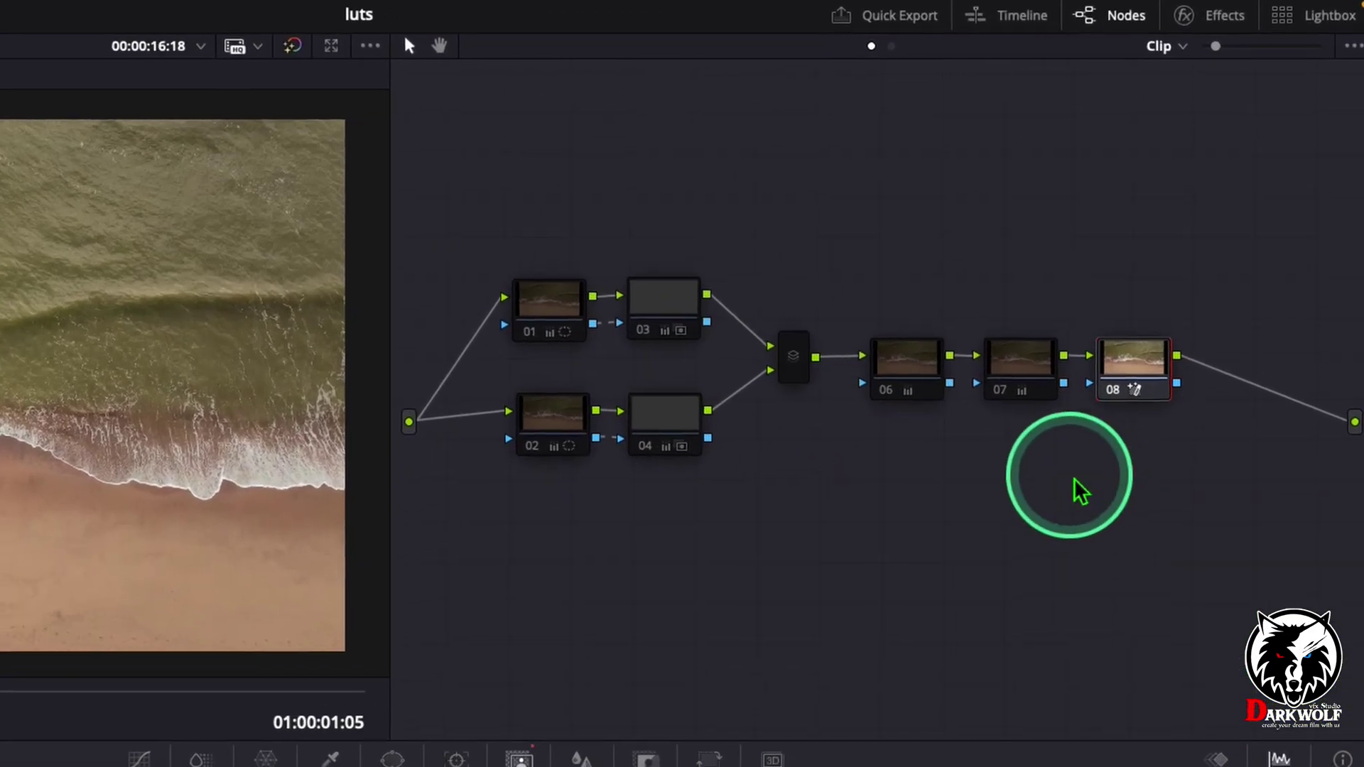
{"action": "right_click", "coordinate": [1176, 332]}
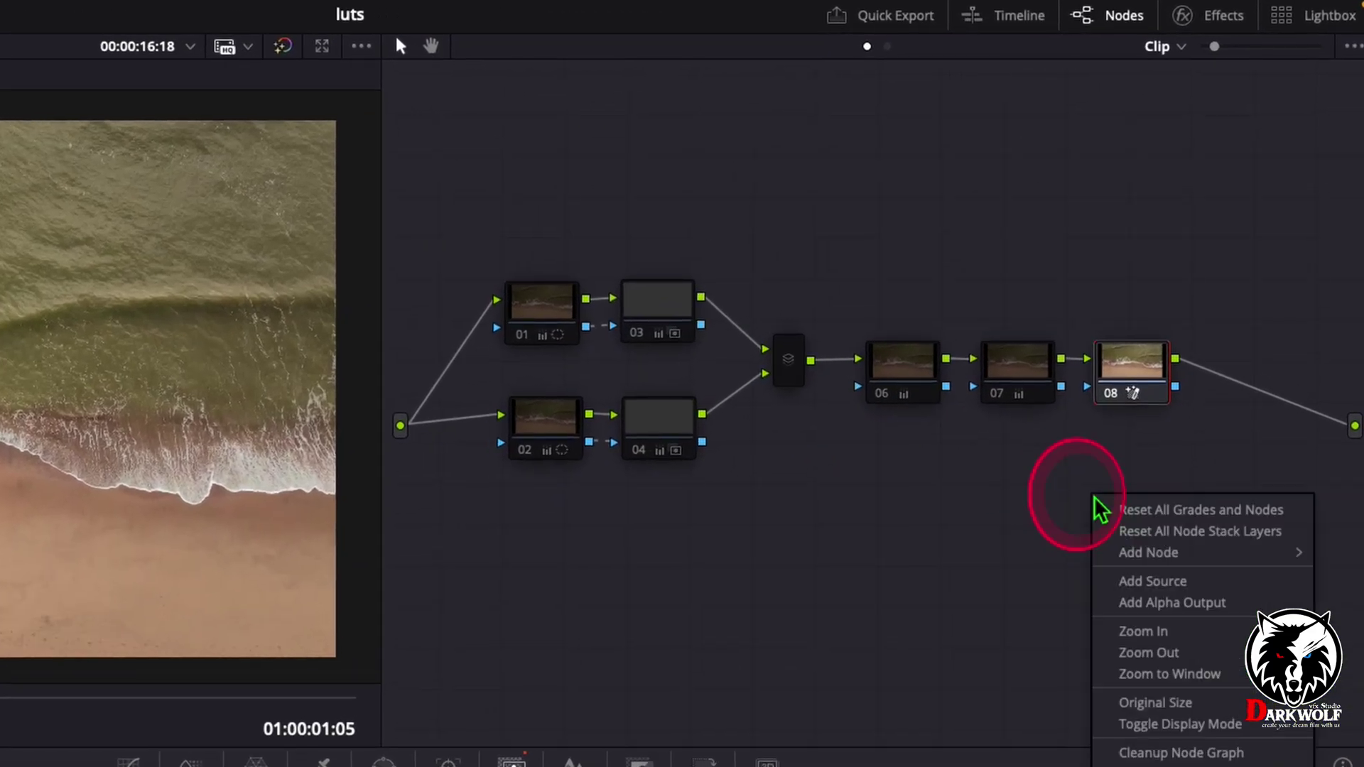
{"action": "left_click", "coordinate": [1180, 603]}
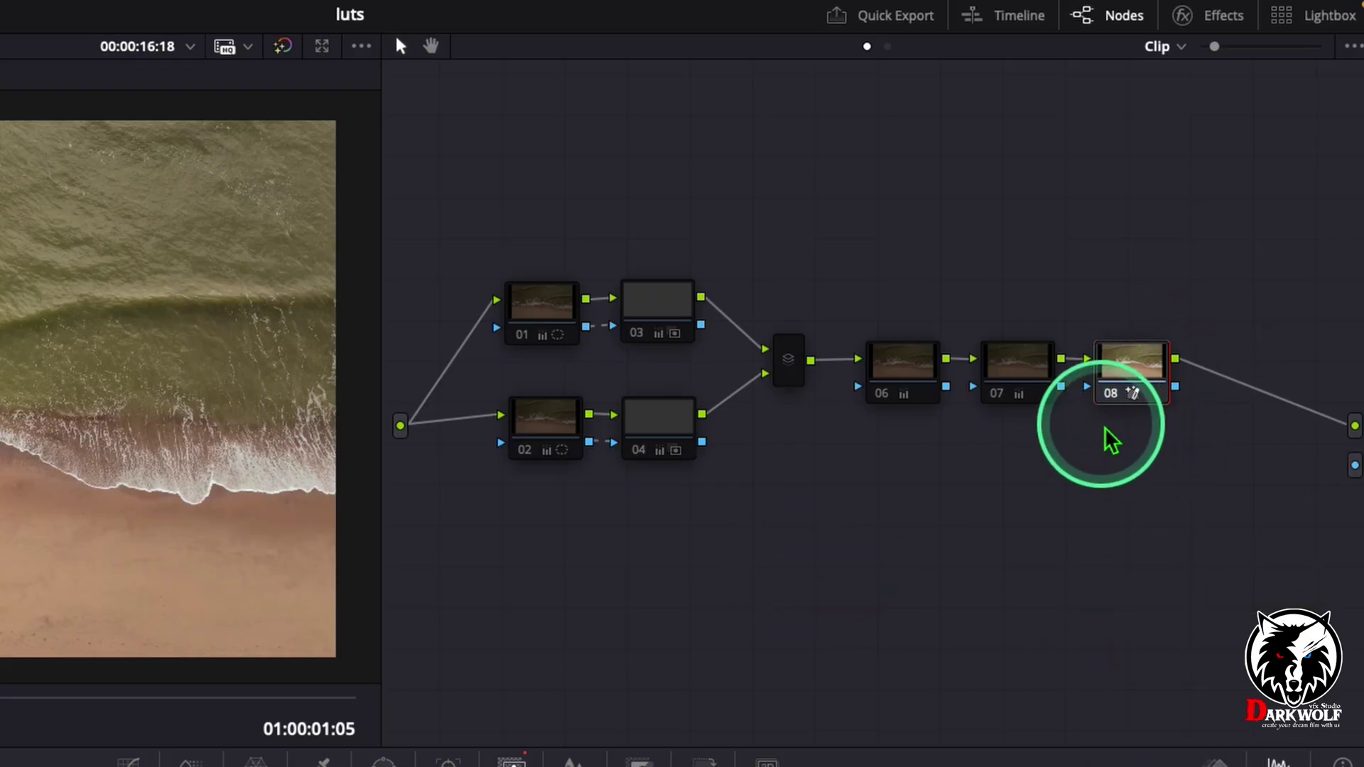
{"action": "left_click_drag", "start_coordinate": [1176, 386], "coordinate": [1349, 478]}
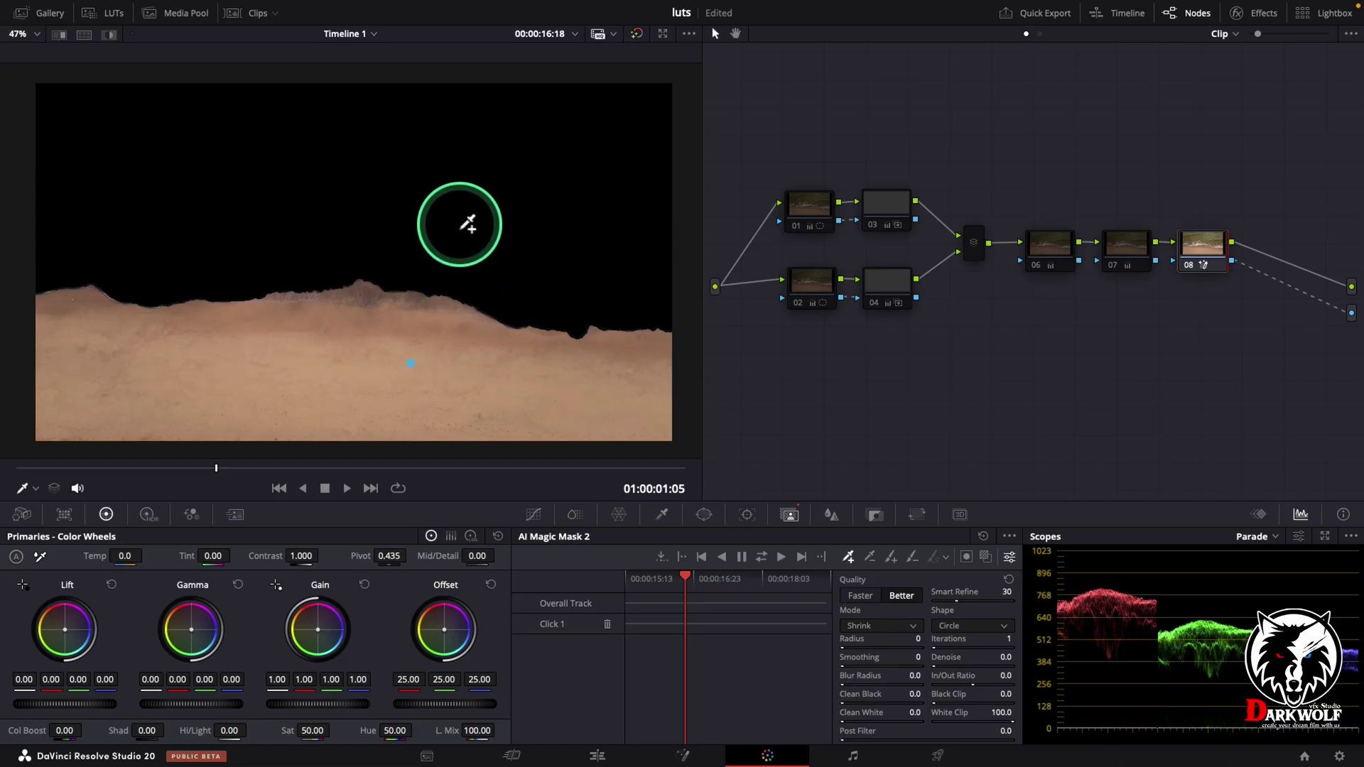
- Add parallel node 09 beside node 08 and restore the full image in the viewer
{"action": "left_click", "coordinate": [1167, 264]}
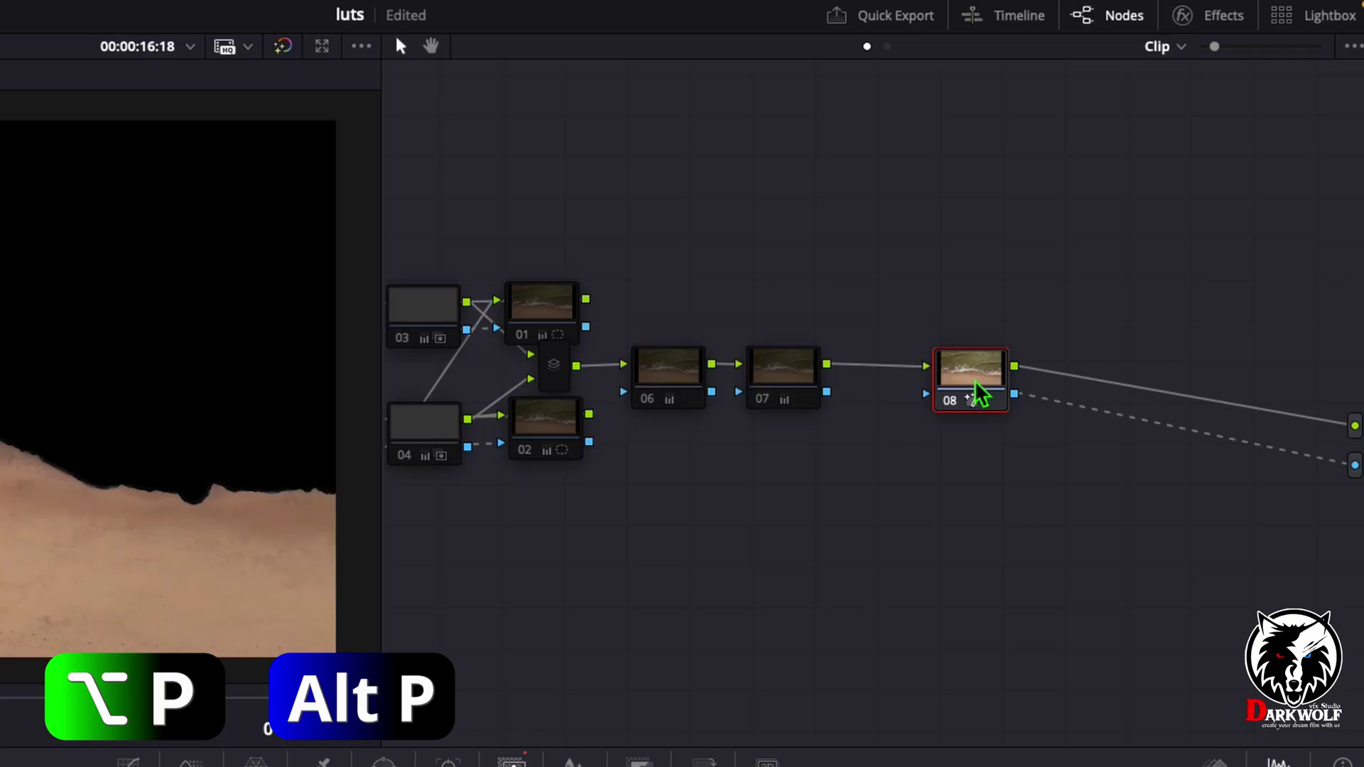
{"action": "key", "text": "alt+p"}
{"action": "left_click", "coordinate": [983, 373]}
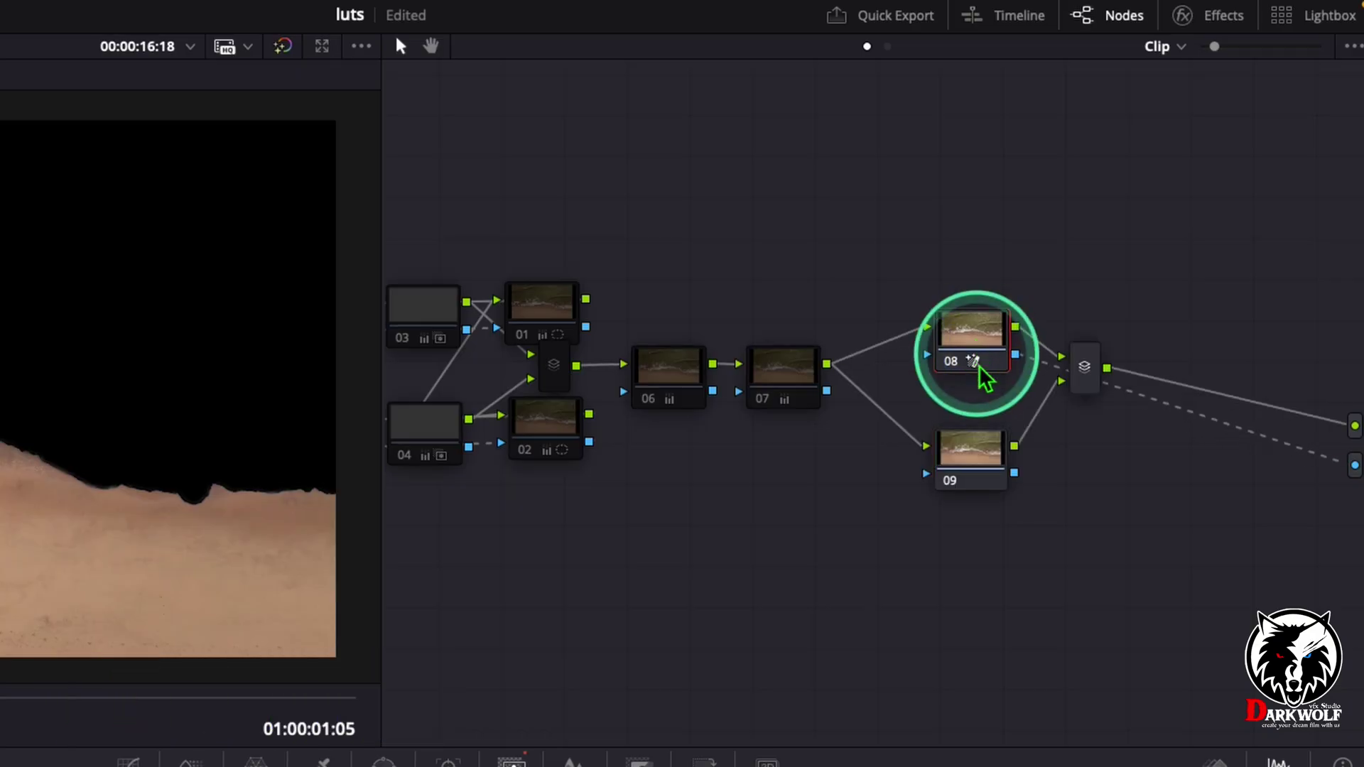
{"action": "left_click", "coordinate": [981, 469]}
{"action": "left_click_drag", "start_coordinate": [1347, 420], "coordinate": [1339, 486]}
- Invert node 08's mask onto the sea and tint it blue with Offset 11.84/25.18/55.96
{"action": "left_click", "coordinate": [977, 339]}
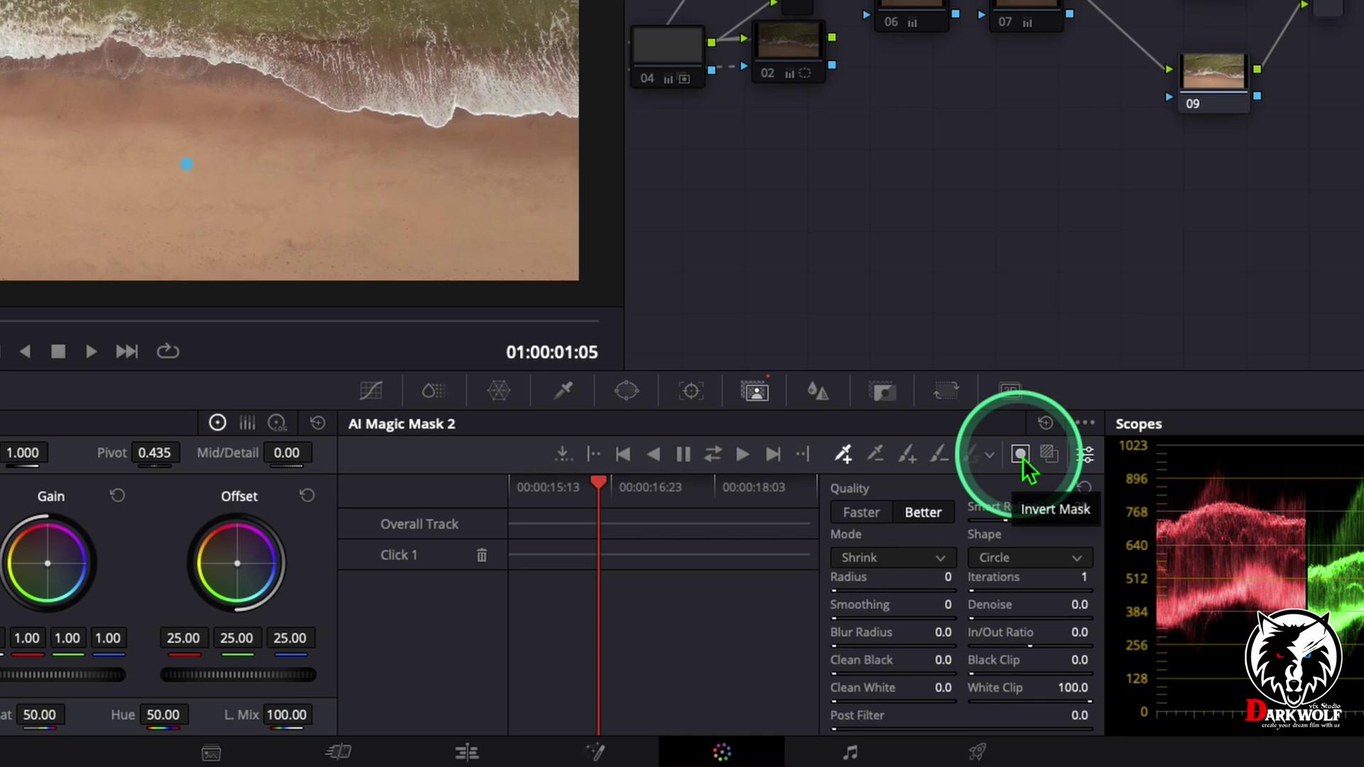
{"action": "left_click", "coordinate": [1023, 459]}
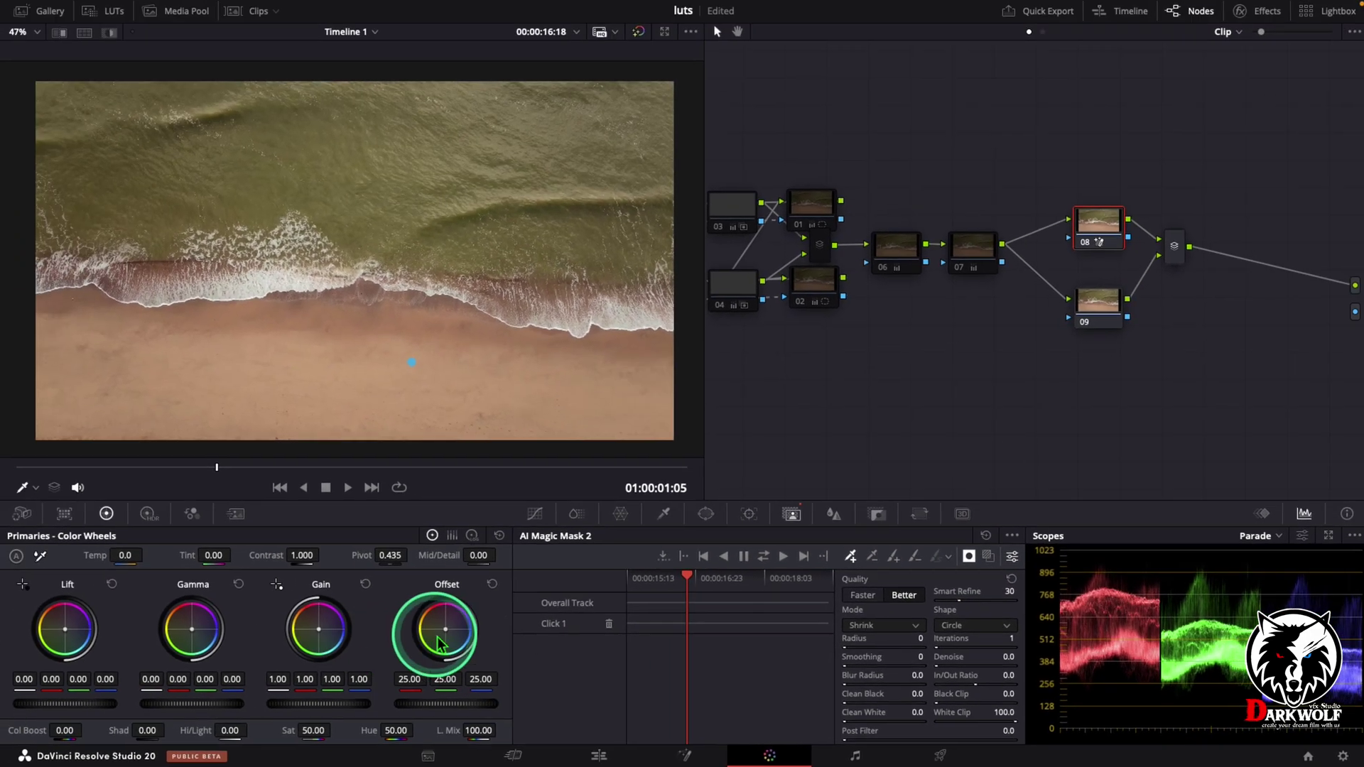
{"action": "left_click_drag", "start_coordinate": [437, 637], "coordinate": [528, 662]}
{"action": "left_click_drag", "start_coordinate": [789, 613], "coordinate": [868, 654]}
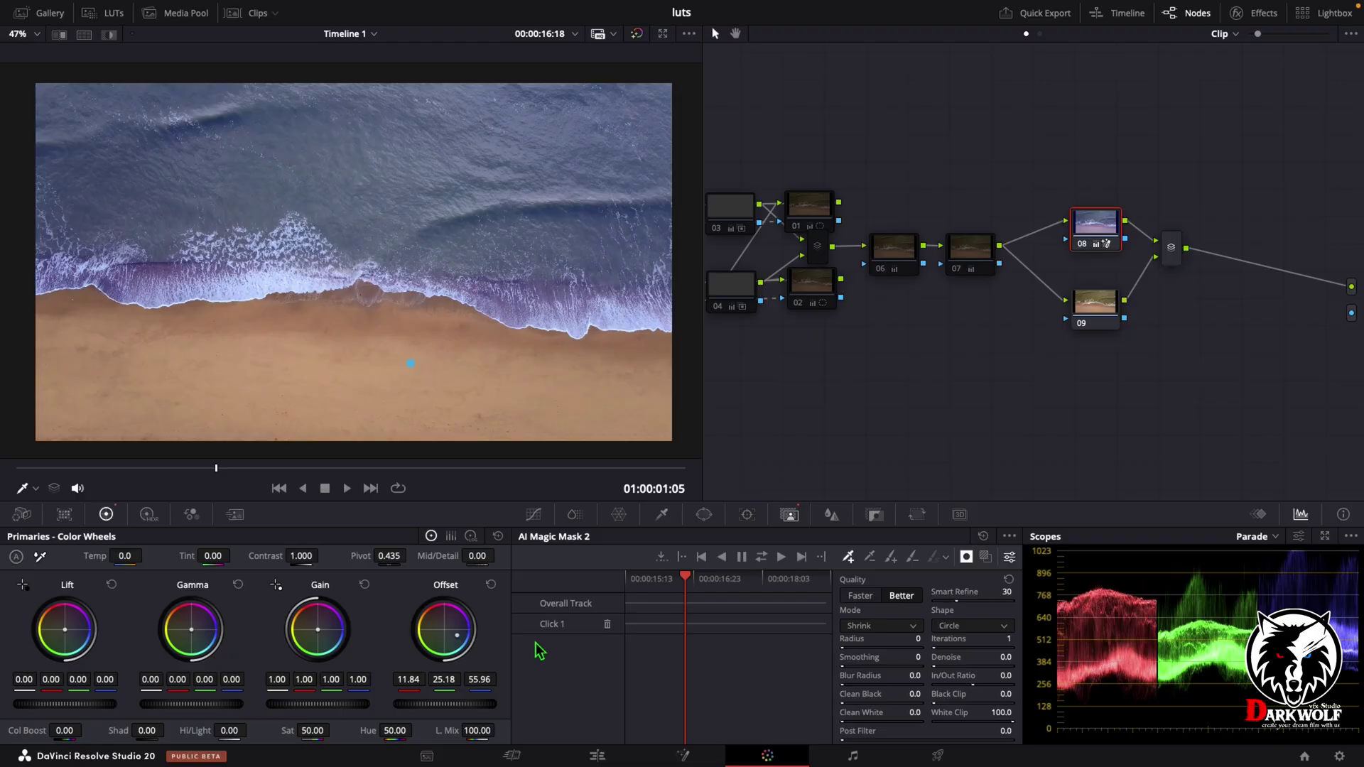
- Delete every node in the graph, leaving a single fresh node 01 positioned lower
{"action": "left_click", "coordinate": [705, 515]}
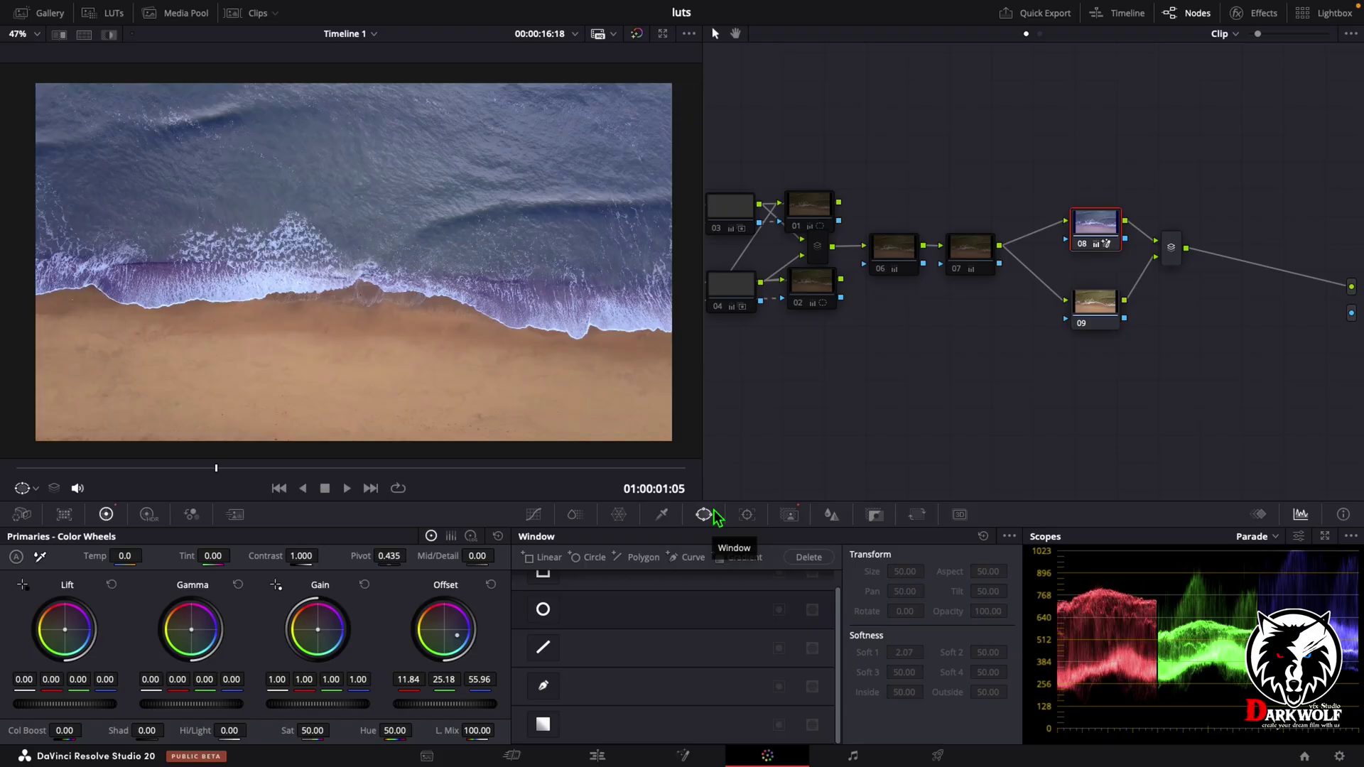
{"action": "left_click", "coordinate": [1095, 307]}
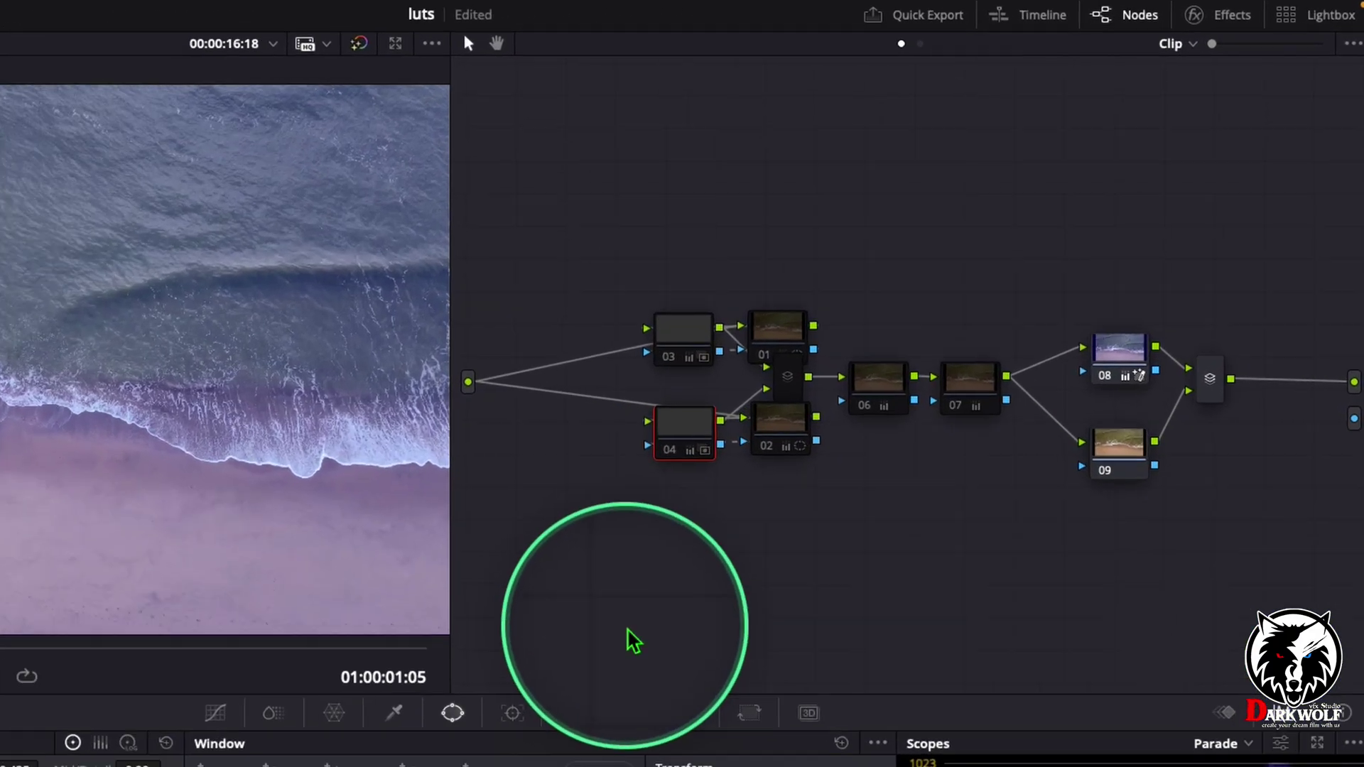
{"action": "left_click_drag", "start_coordinate": [596, 174], "coordinate": [1194, 569]}
{"action": "key", "text": "Delete"}
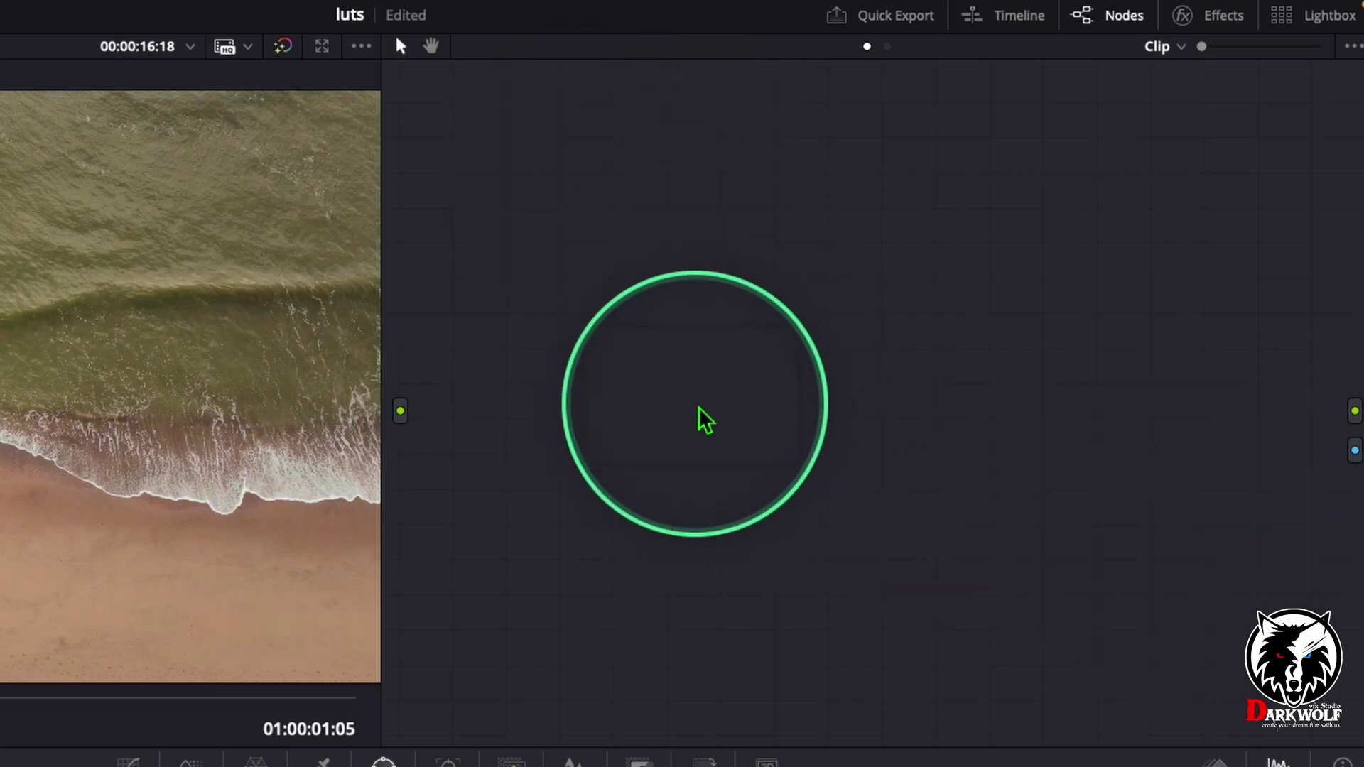
{"action": "key", "text": "ctrl+z"}
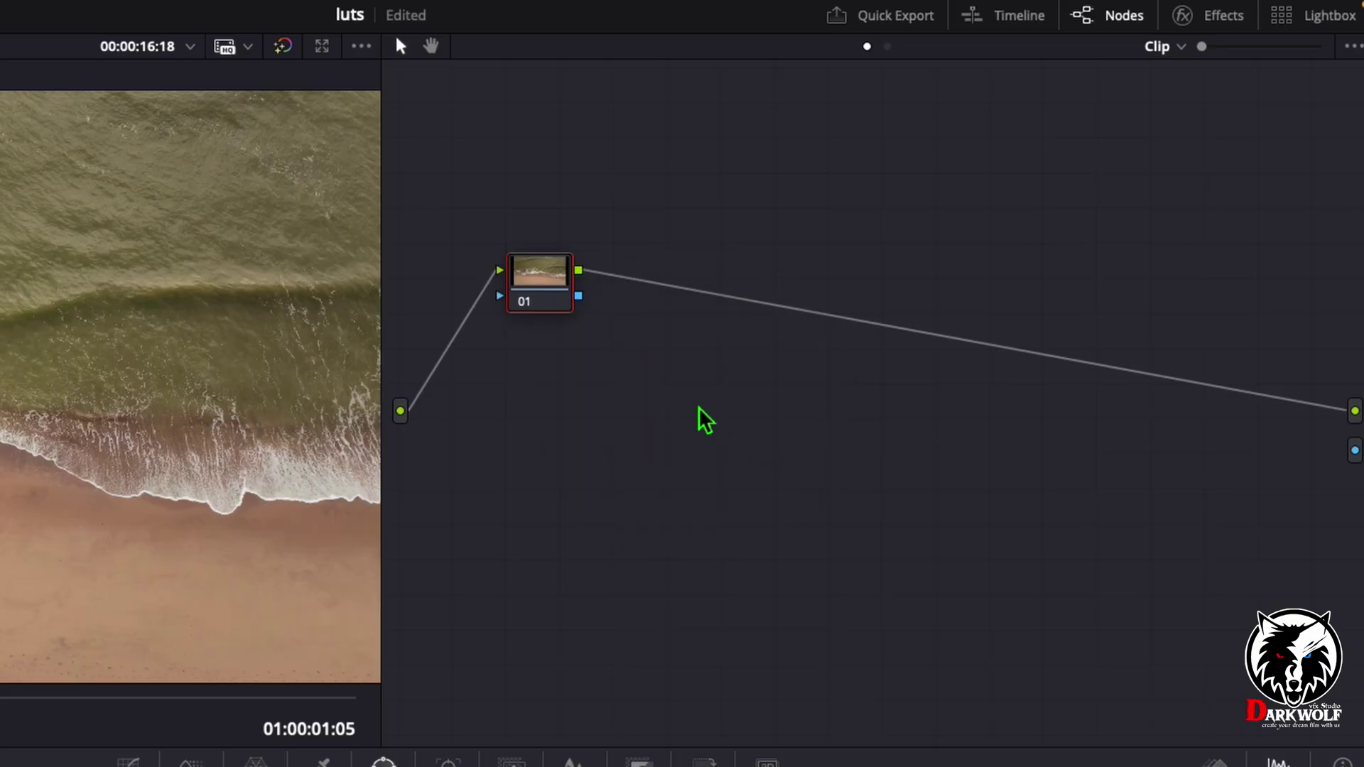
{"action": "left_click_drag", "start_coordinate": [531, 297], "coordinate": [522, 364]}
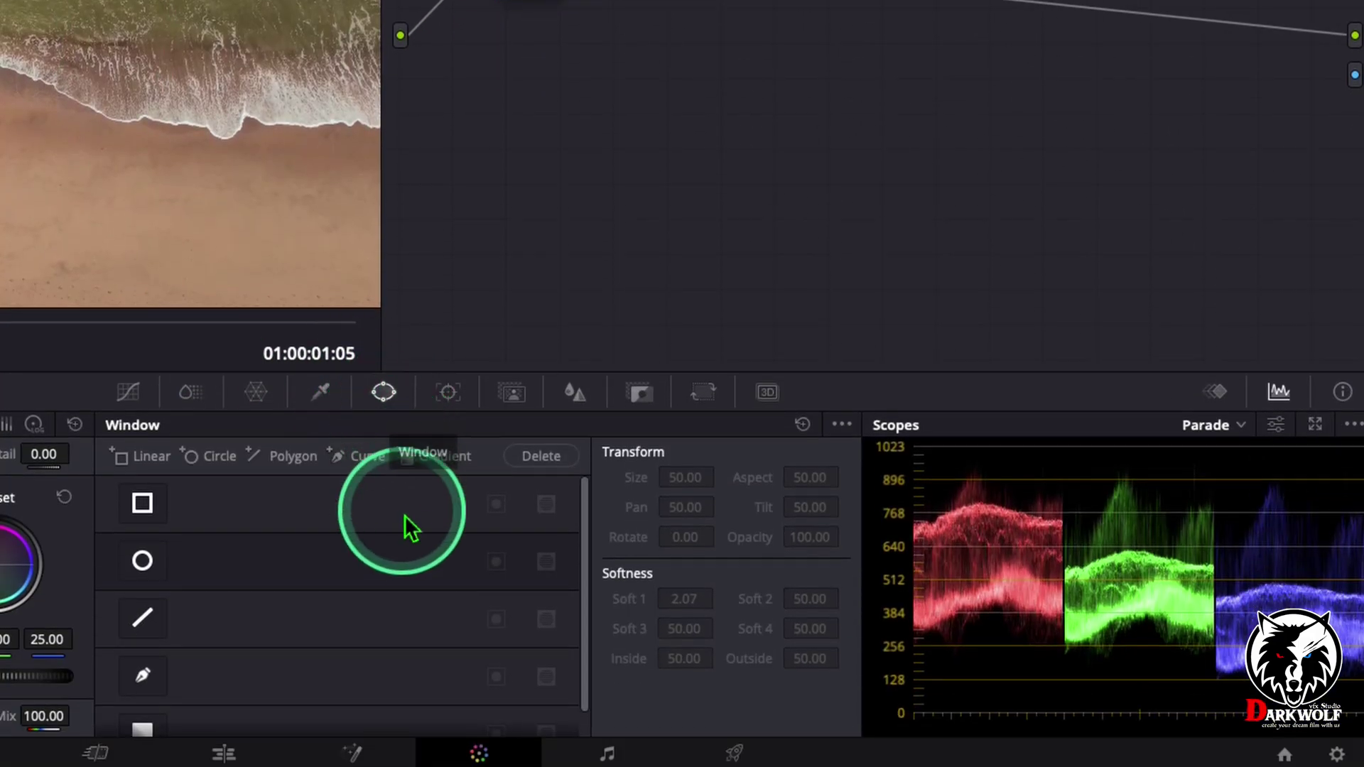
- Add a gradient window to node 01 and level it at Rotate 0.00 along the shoreline
{"action": "scroll", "coordinate": [405, 544], "scroll_direction": "down", "scroll_amount": 1}
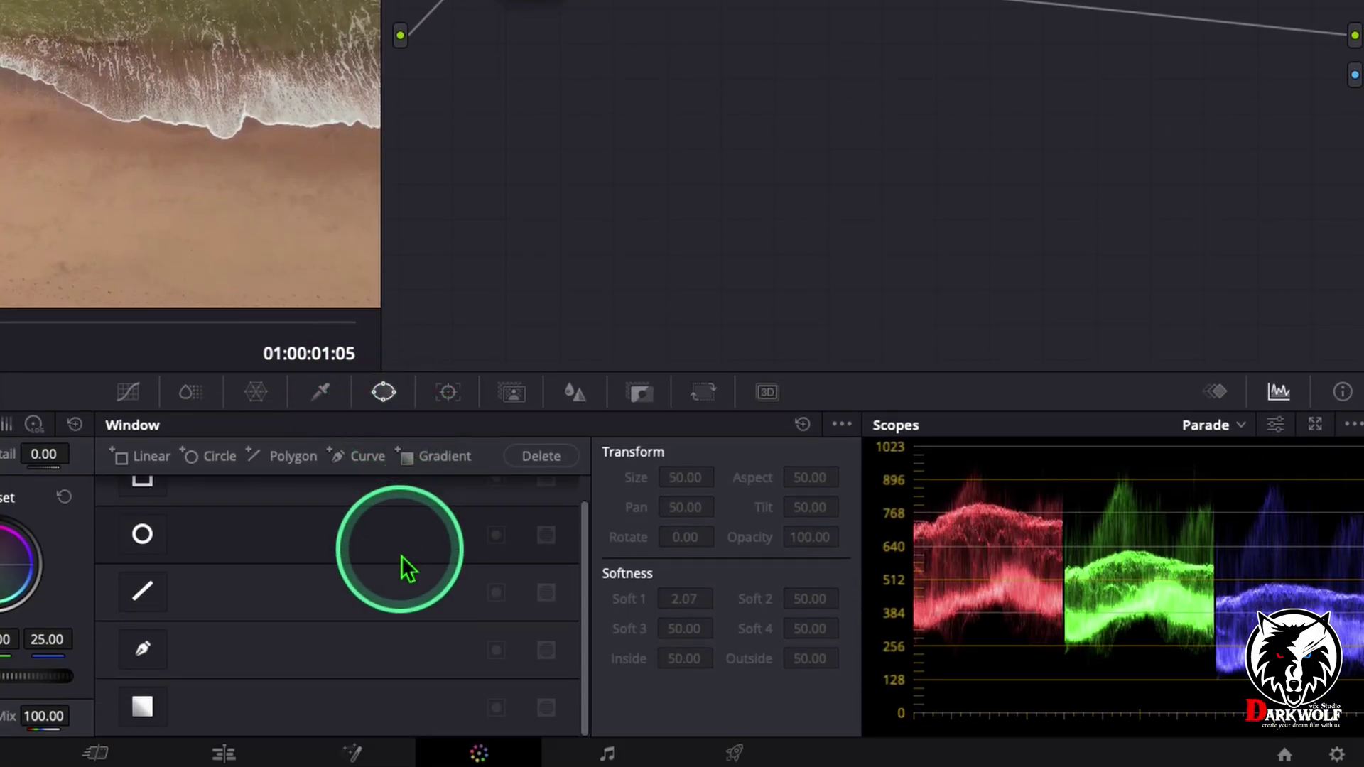
{"action": "left_click", "coordinate": [147, 720]}
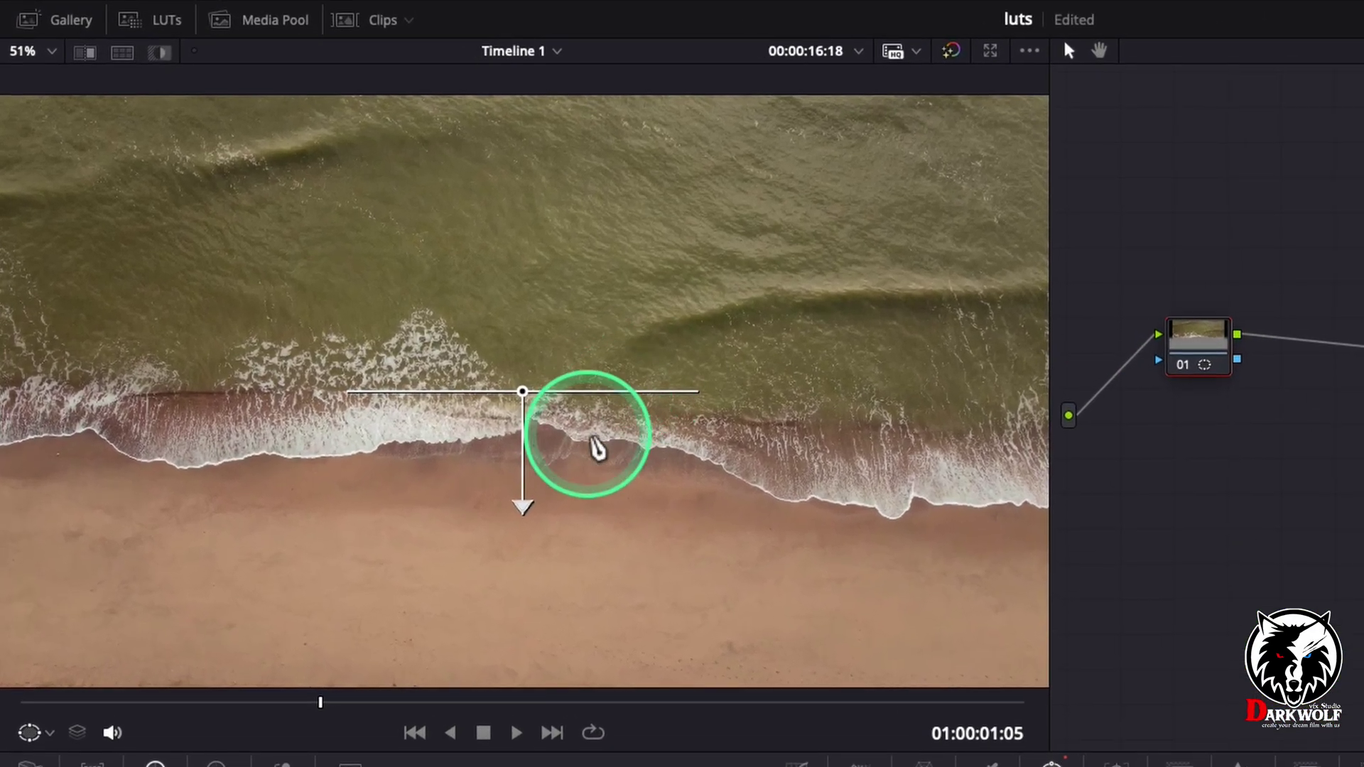
{"action": "mouse_move", "coordinate": [526, 505]}
{"action": "left_mouse_down"}
{"action": "mouse_move", "coordinate": [455, 490]}
{"action": "mouse_move", "coordinate": [725, 348]}
{"action": "mouse_move", "coordinate": [752, 411]}
{"action": "mouse_move", "coordinate": [542, 506]}
{"action": "mouse_move", "coordinate": [532, 496]}
{"action": "left_mouse_up"}
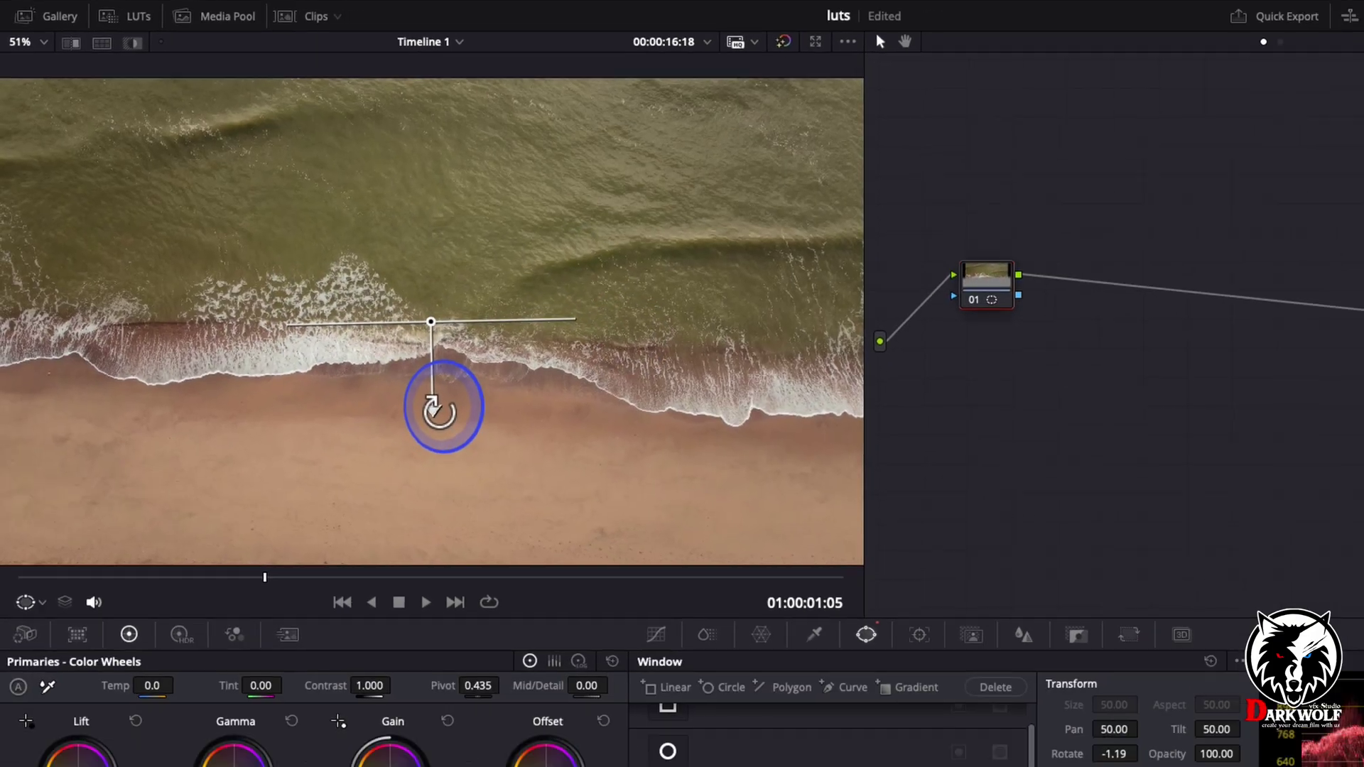
{"action": "left_click_drag", "start_coordinate": [439, 411], "coordinate": [435, 408]}
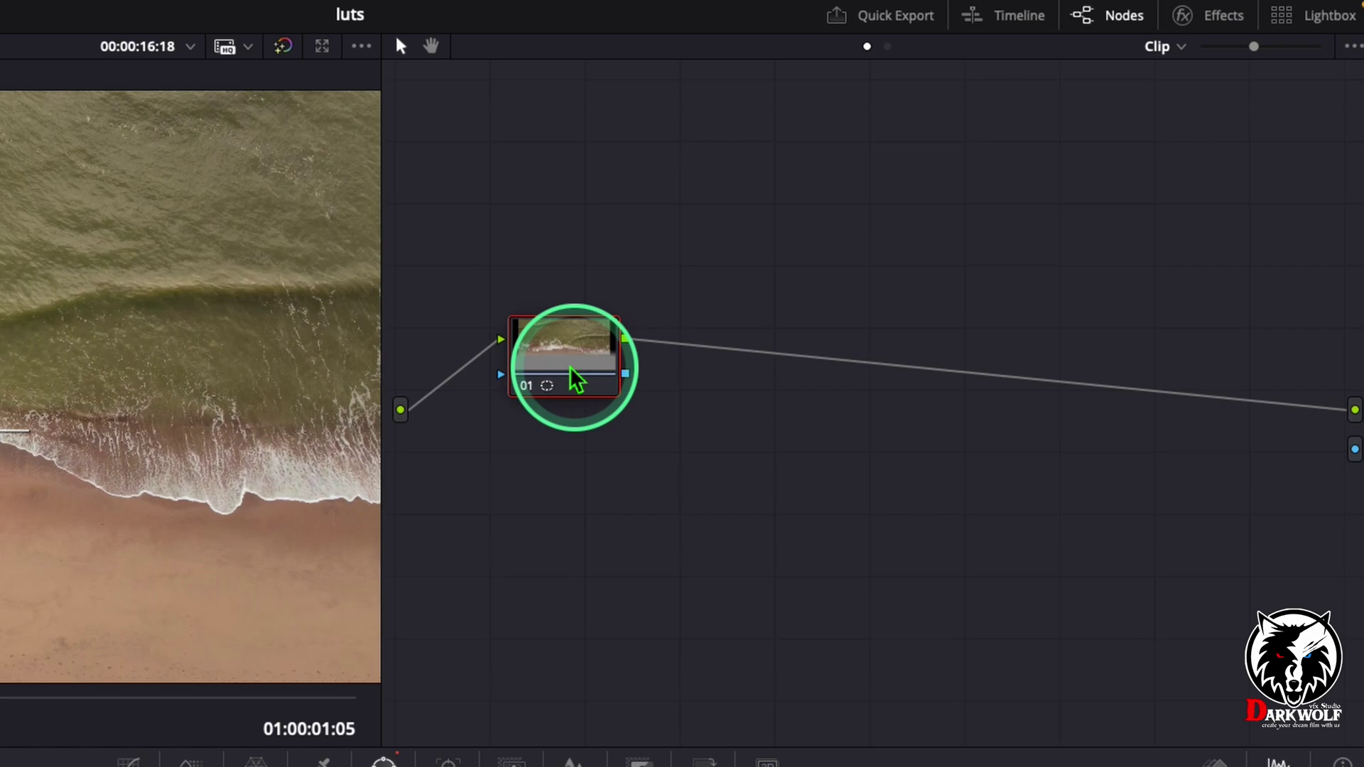
{"action": "right_click", "coordinate": [821, 237]}
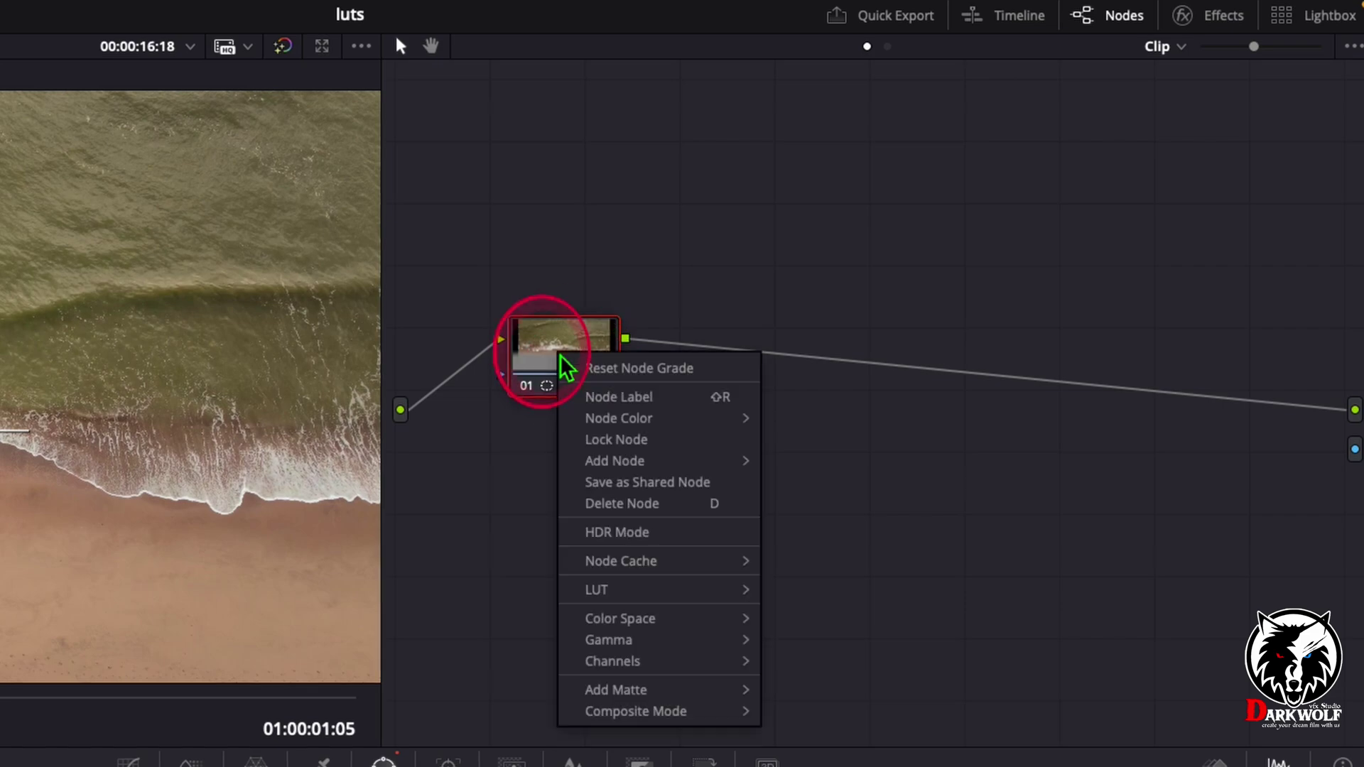
- Label node 01 'sea window'
{"action": "left_click", "coordinate": [640, 396]}
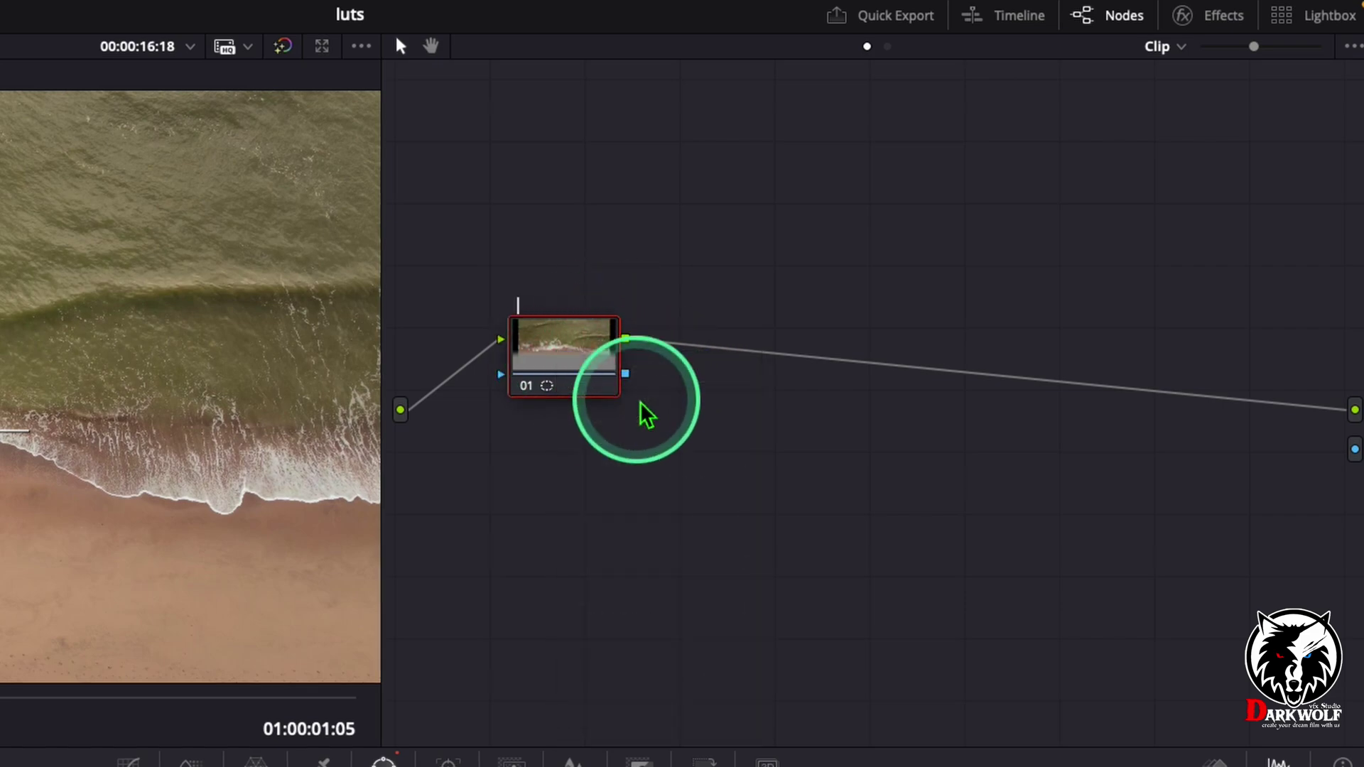
{"action": "type", "text": "se"}
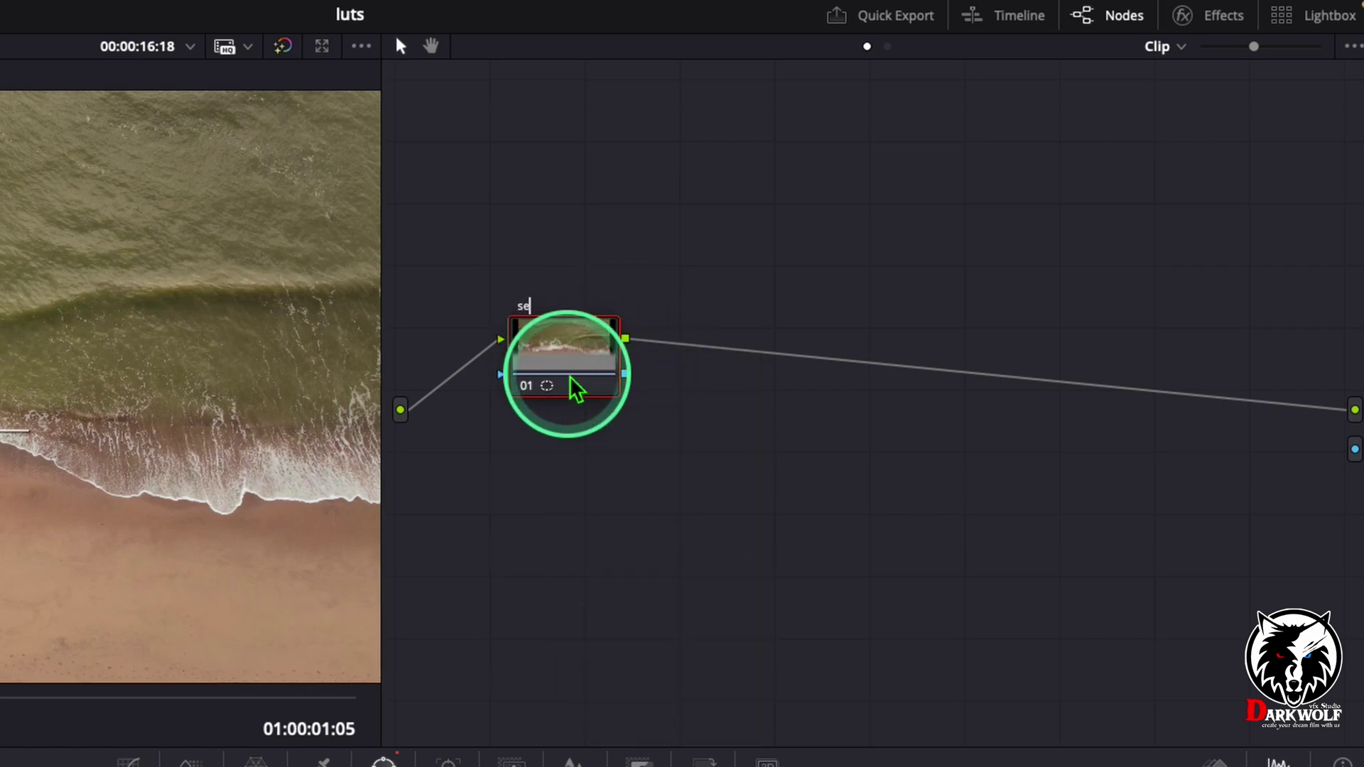
{"action": "type", "text": "a window"}
{"action": "right_click", "coordinate": [530, 423]}
{"action": "left_click", "coordinate": [542, 378]}
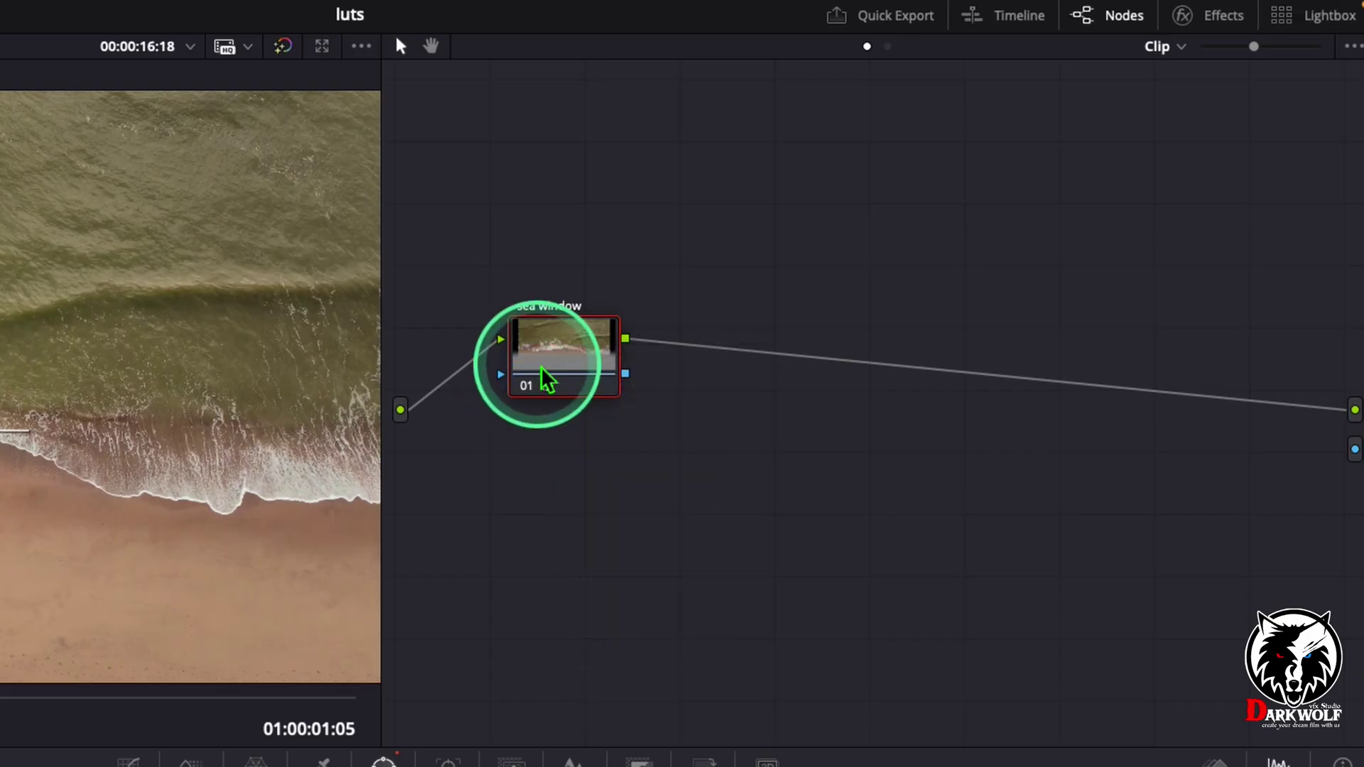
- Add a parallel node beside sea window, merged through a layer mixer
{"action": "right_click", "coordinate": [566, 357]}
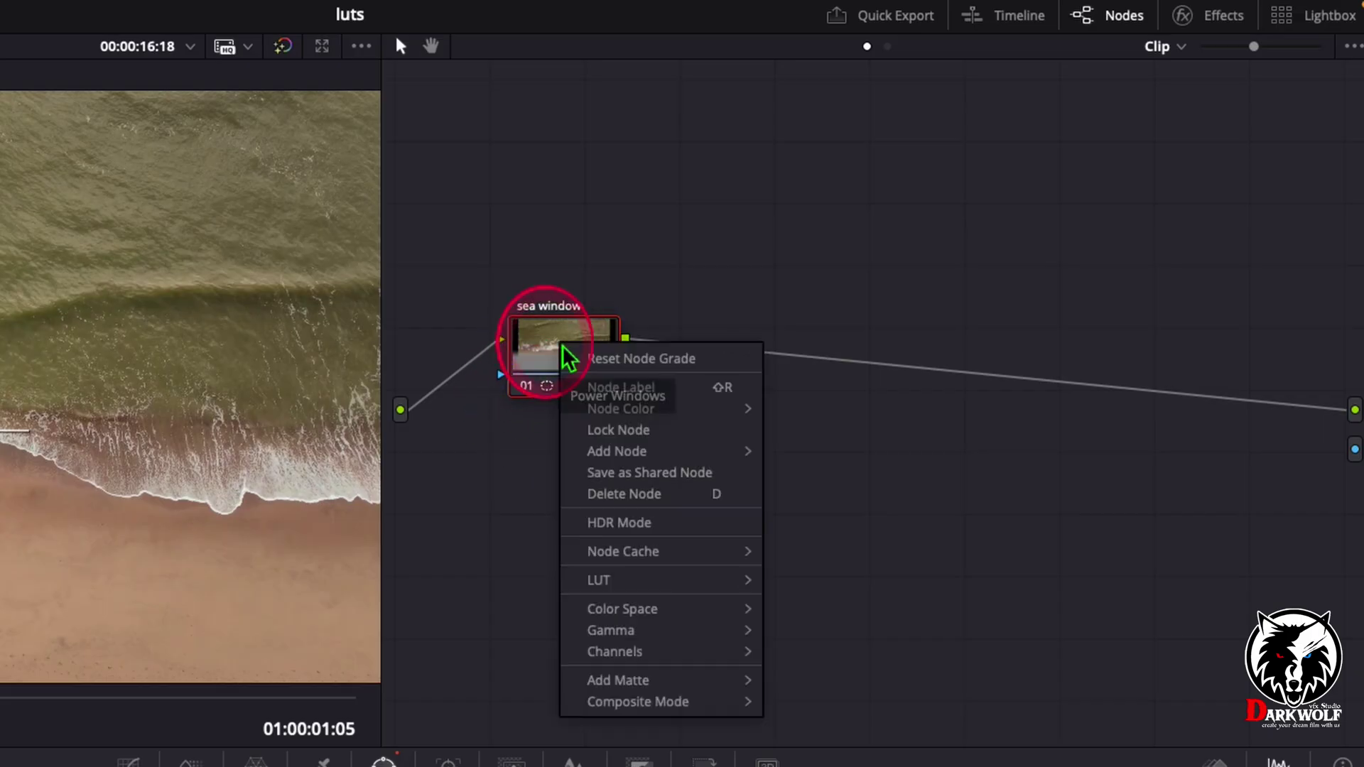
{"action": "mouse_move", "coordinate": [606, 458]}
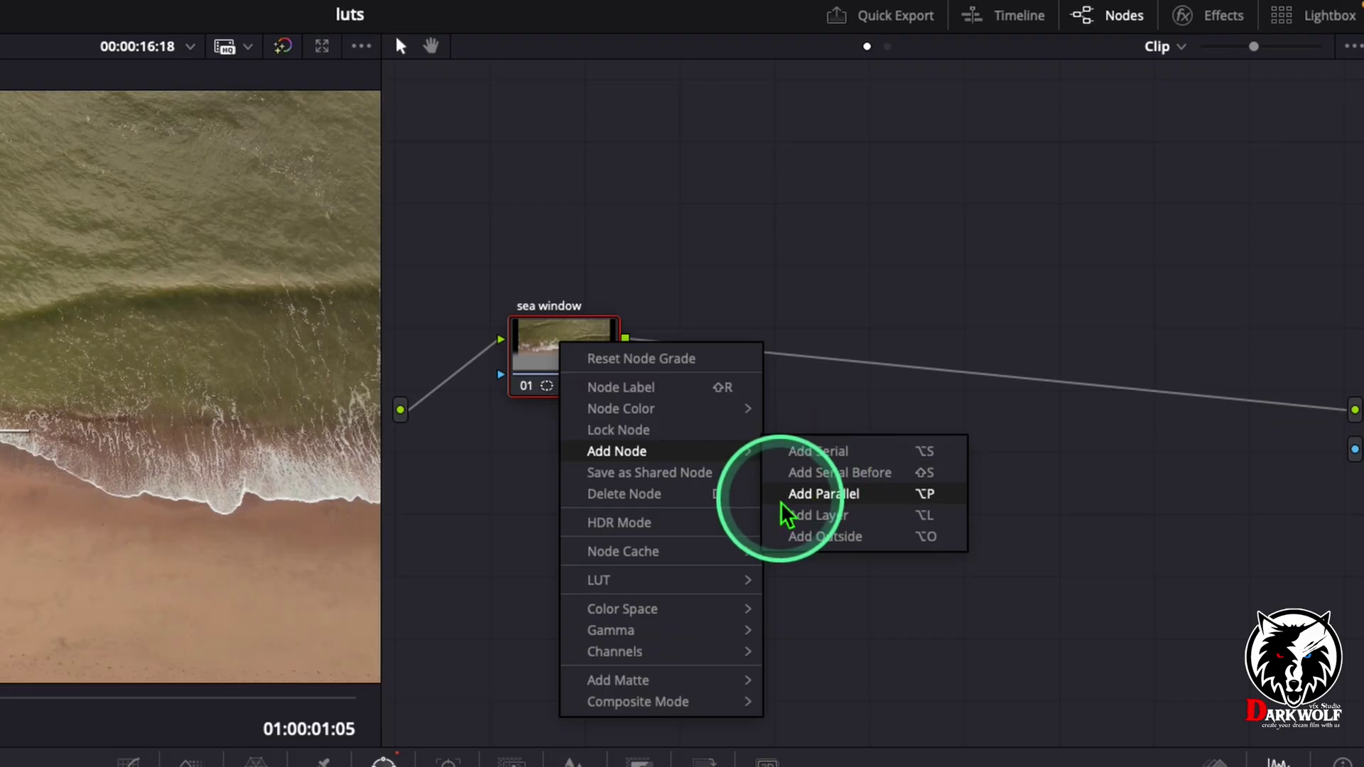
{"action": "left_click", "coordinate": [931, 498]}
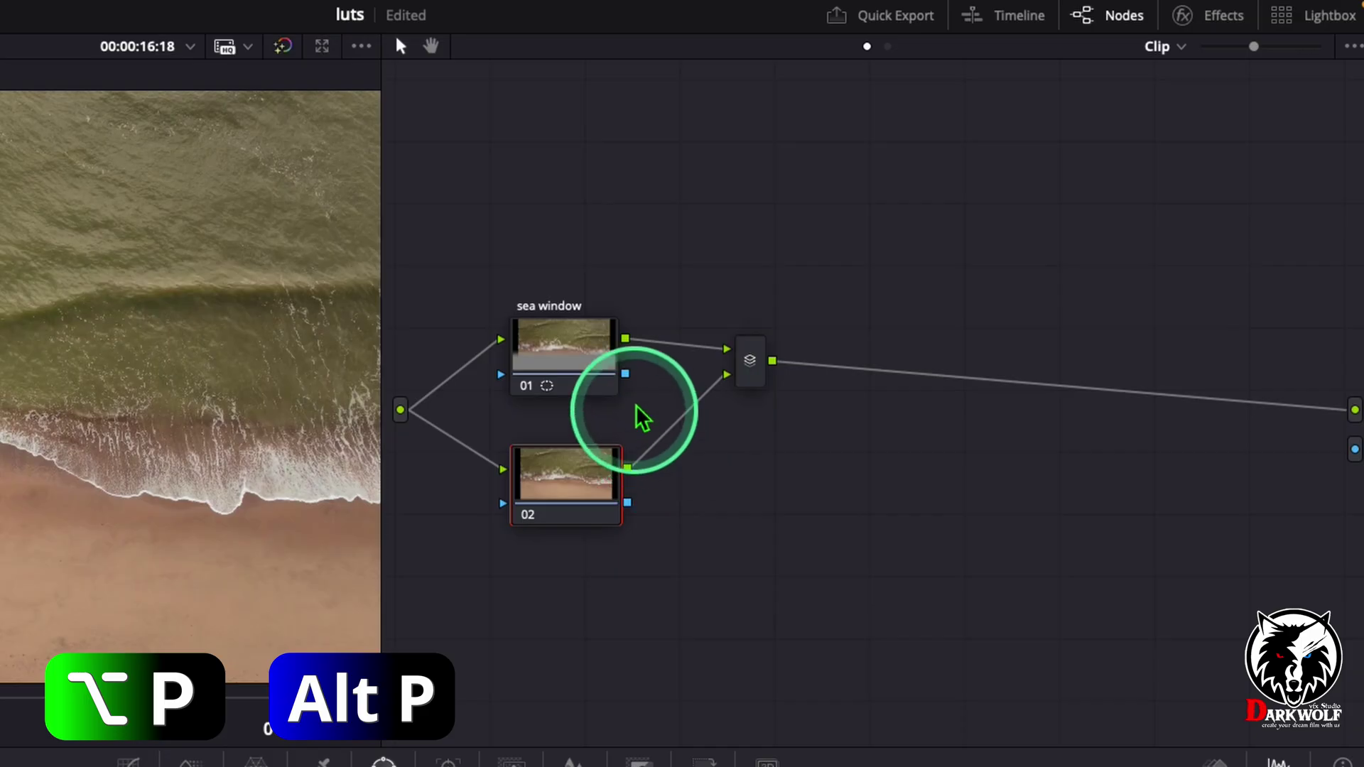
- Feed sea window's key output into node 02's key input and bring up the Key palette
{"action": "left_click_drag", "start_coordinate": [626, 374], "coordinate": [512, 515]}
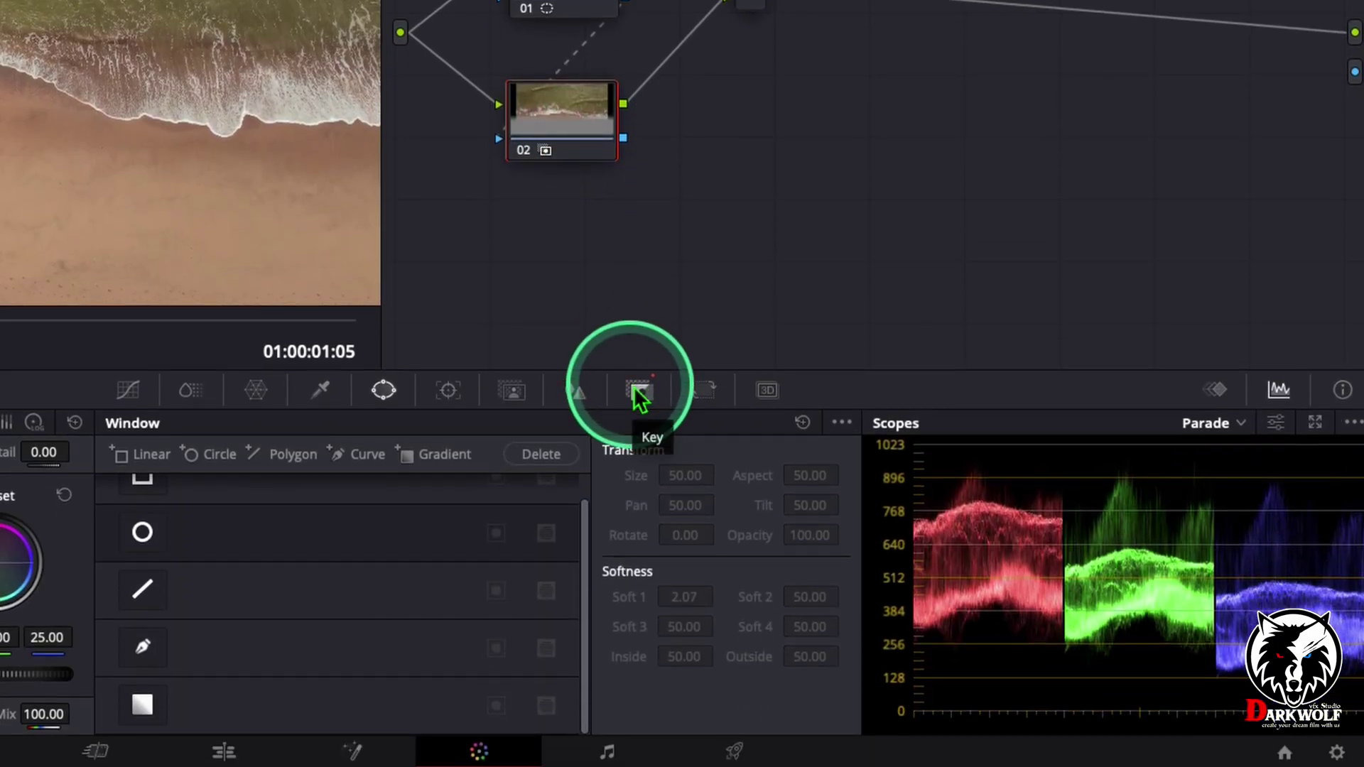
{"action": "left_click", "coordinate": [639, 398]}
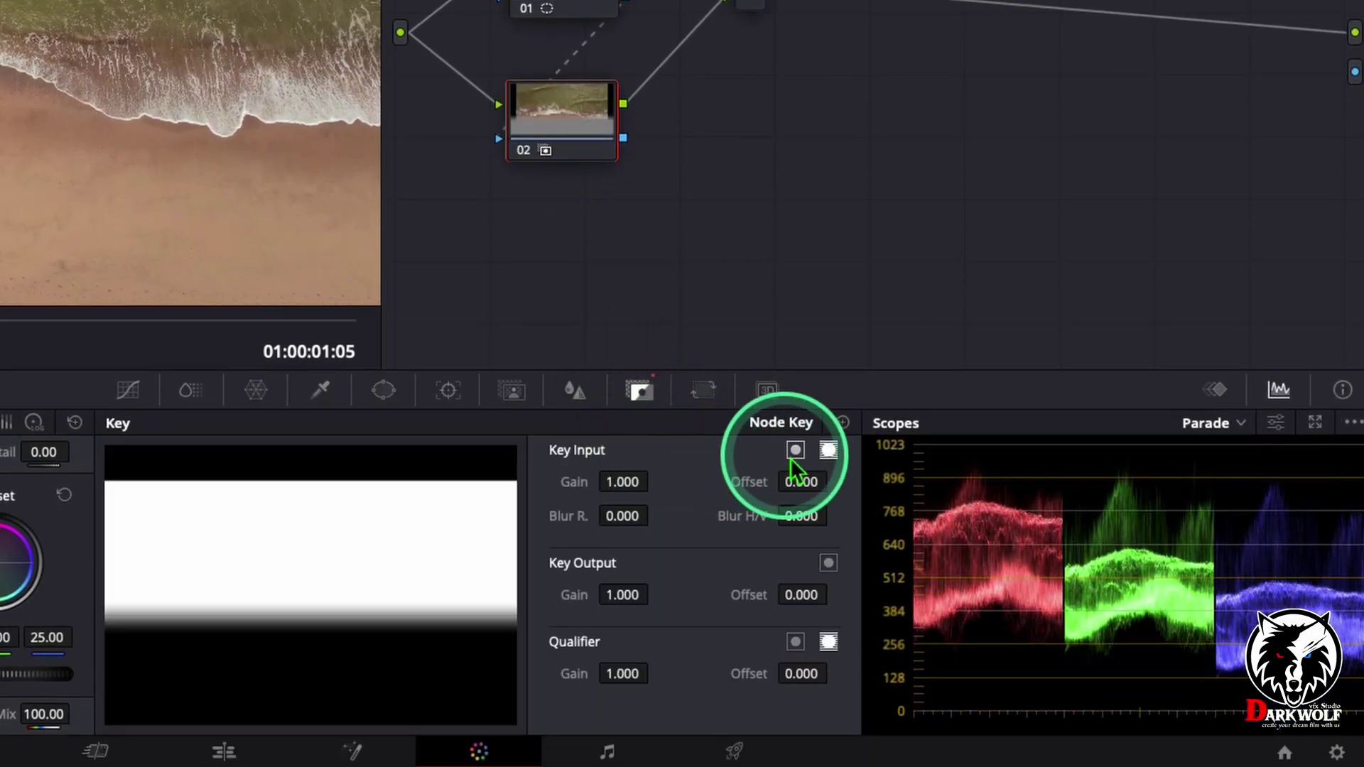
- Invert node 02's key input, label the node 'beach', and select sea window
{"action": "left_click", "coordinate": [795, 452]}
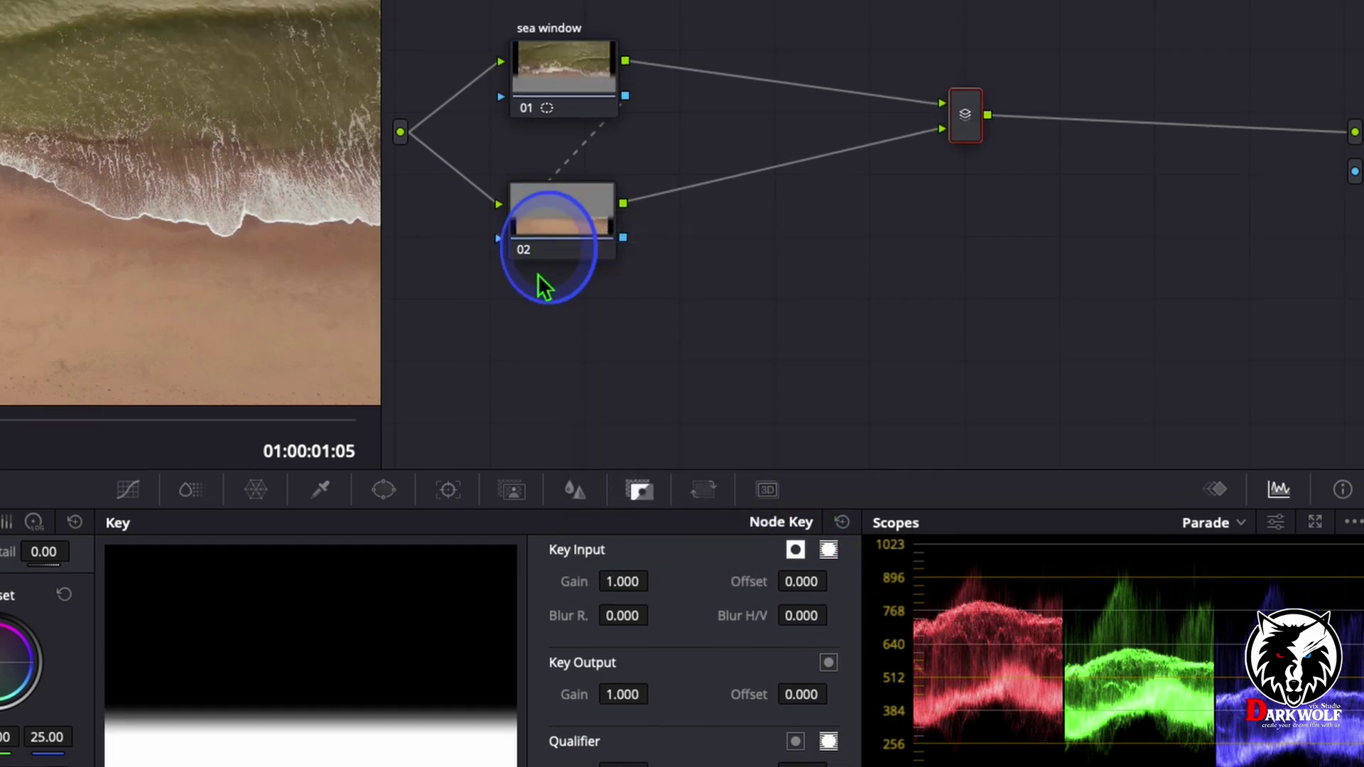
{"action": "right_click", "coordinate": [558, 229]}
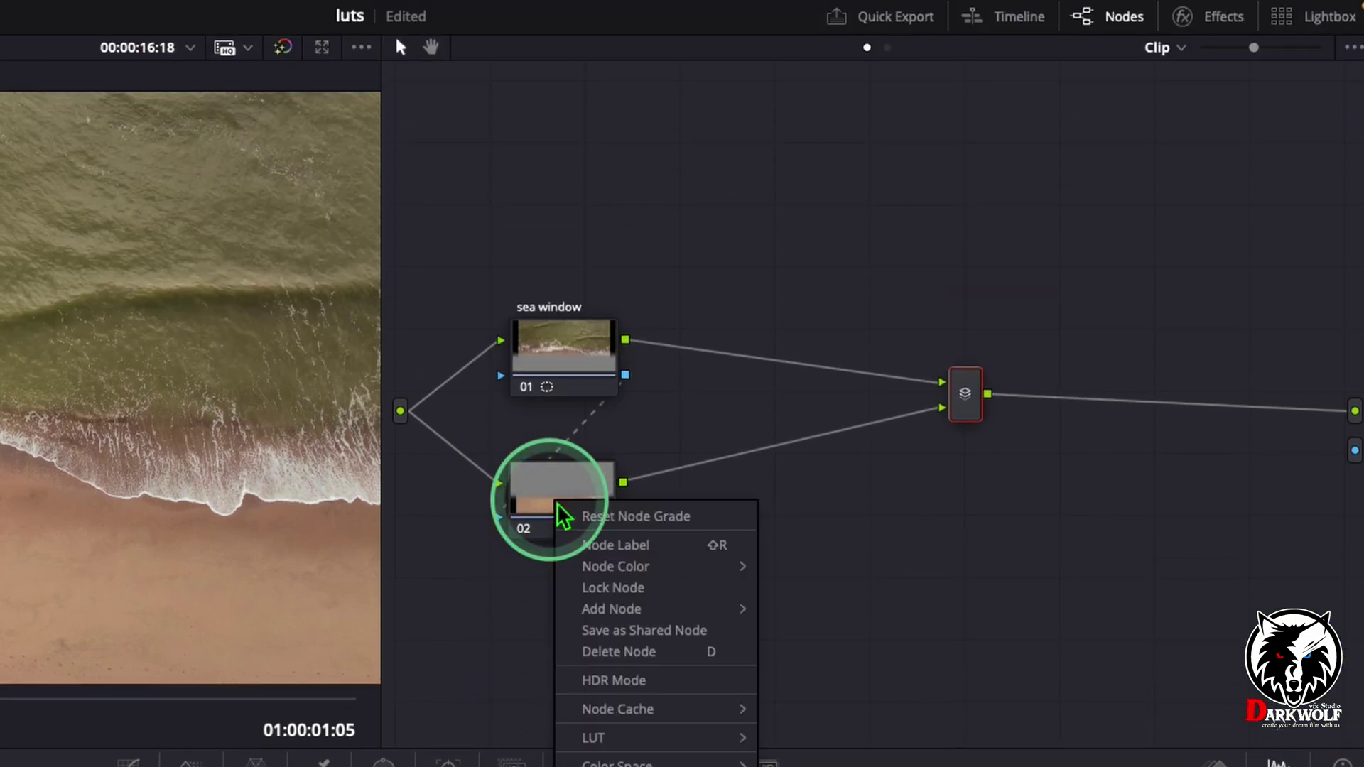
{"action": "left_click", "coordinate": [615, 547]}
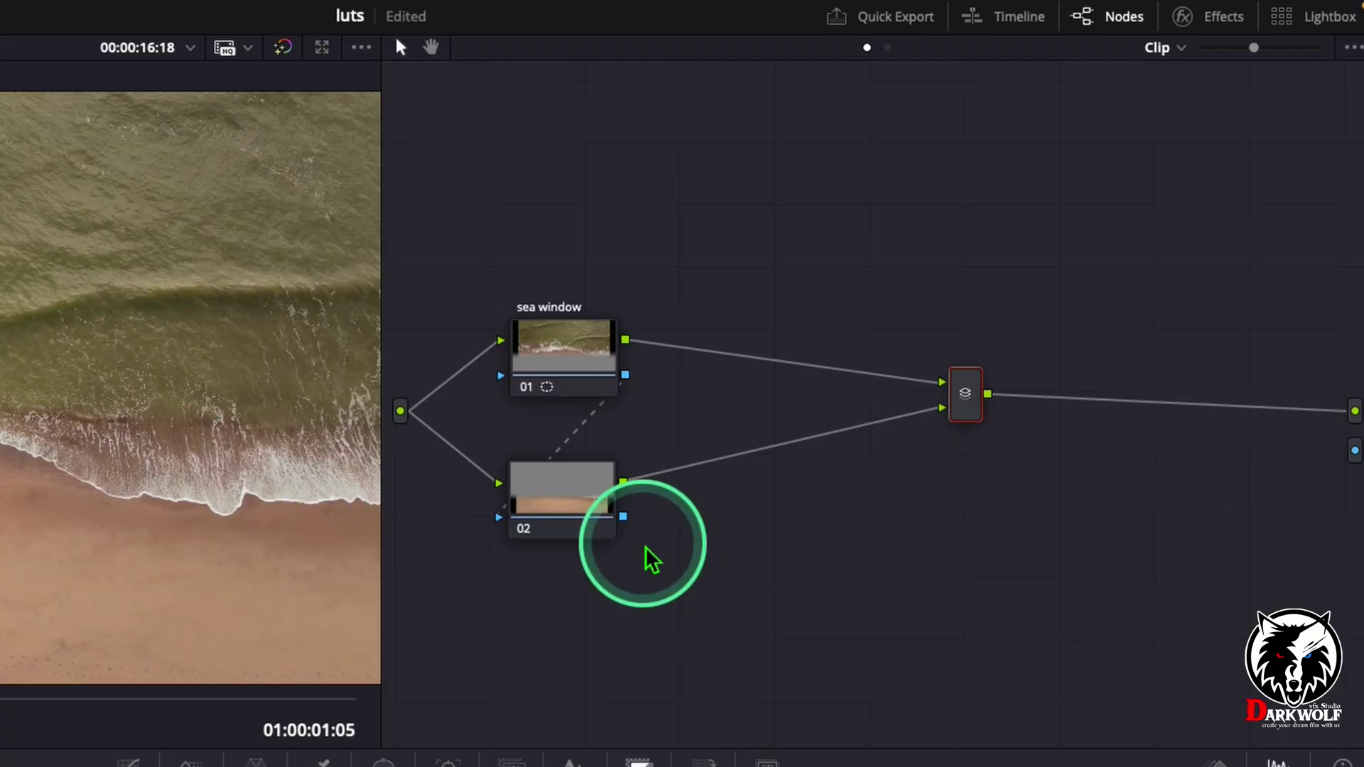
{"action": "type", "text": "beach"}
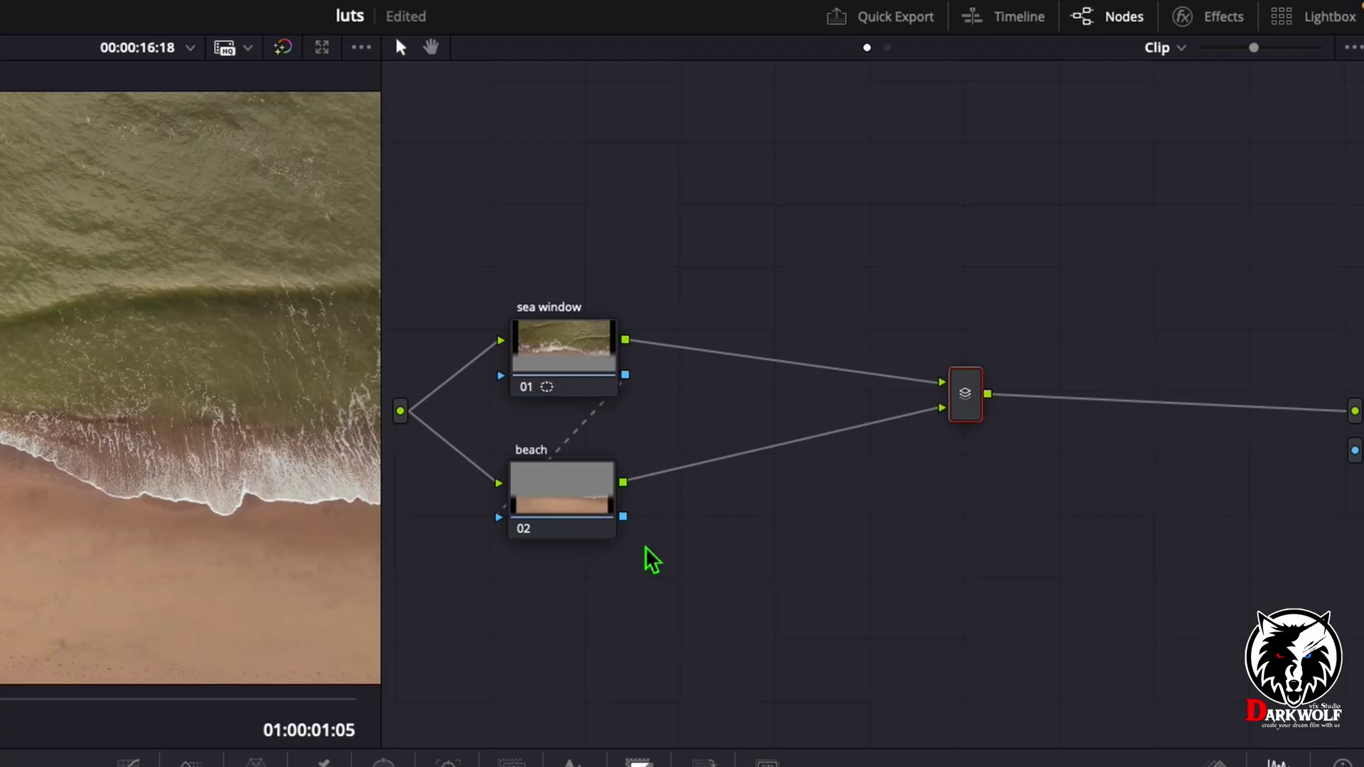
{"action": "key", "text": "Return"}
{"action": "left_click_drag", "start_coordinate": [523, 616], "coordinate": [739, 633]}
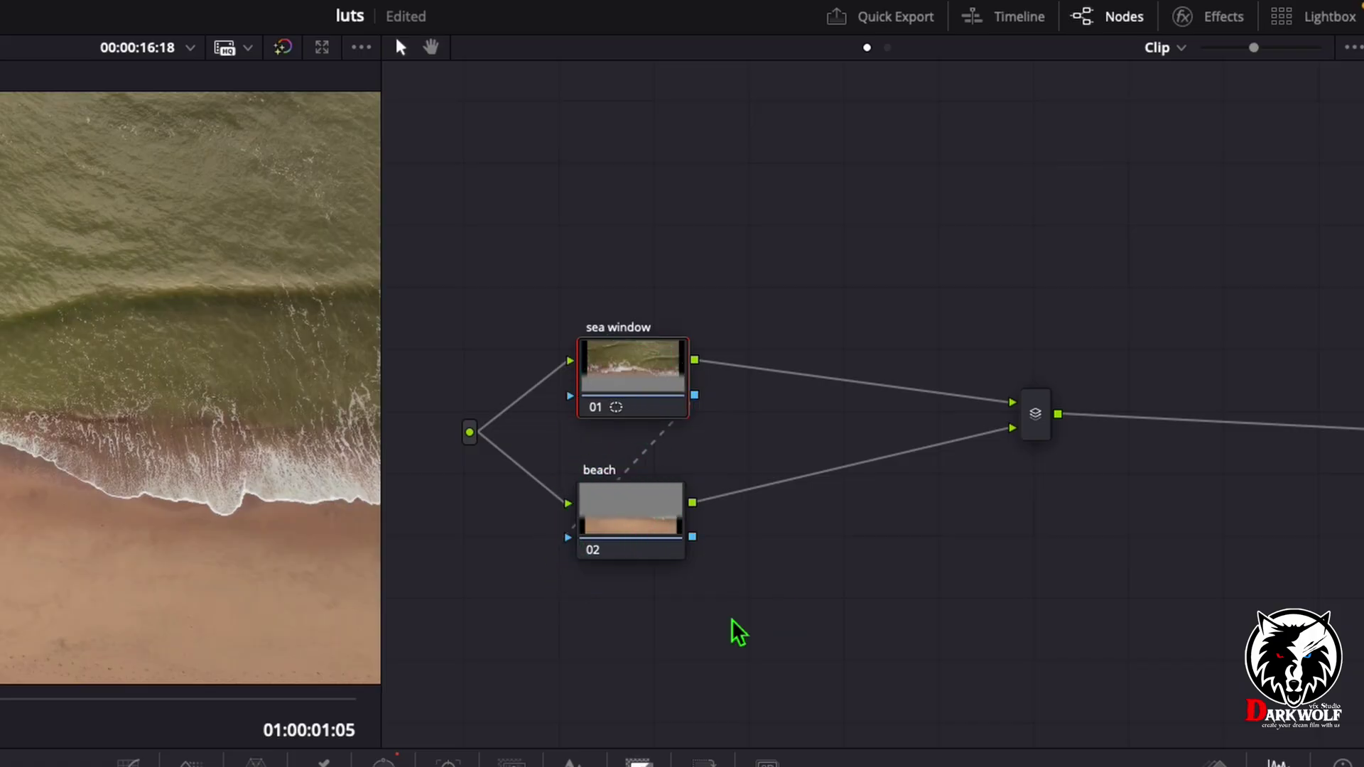
{"action": "mouse_move", "coordinate": [739, 632]}
{"action": "left_mouse_down"}
{"action": "mouse_move", "coordinate": [697, 408]}
{"action": "mouse_move", "coordinate": [655, 379]}
{"action": "left_mouse_up"}
- Add serial node 03 after sea window, feed it sea window's key, and label it 'Sat'
{"action": "key", "text": "alt+s"}
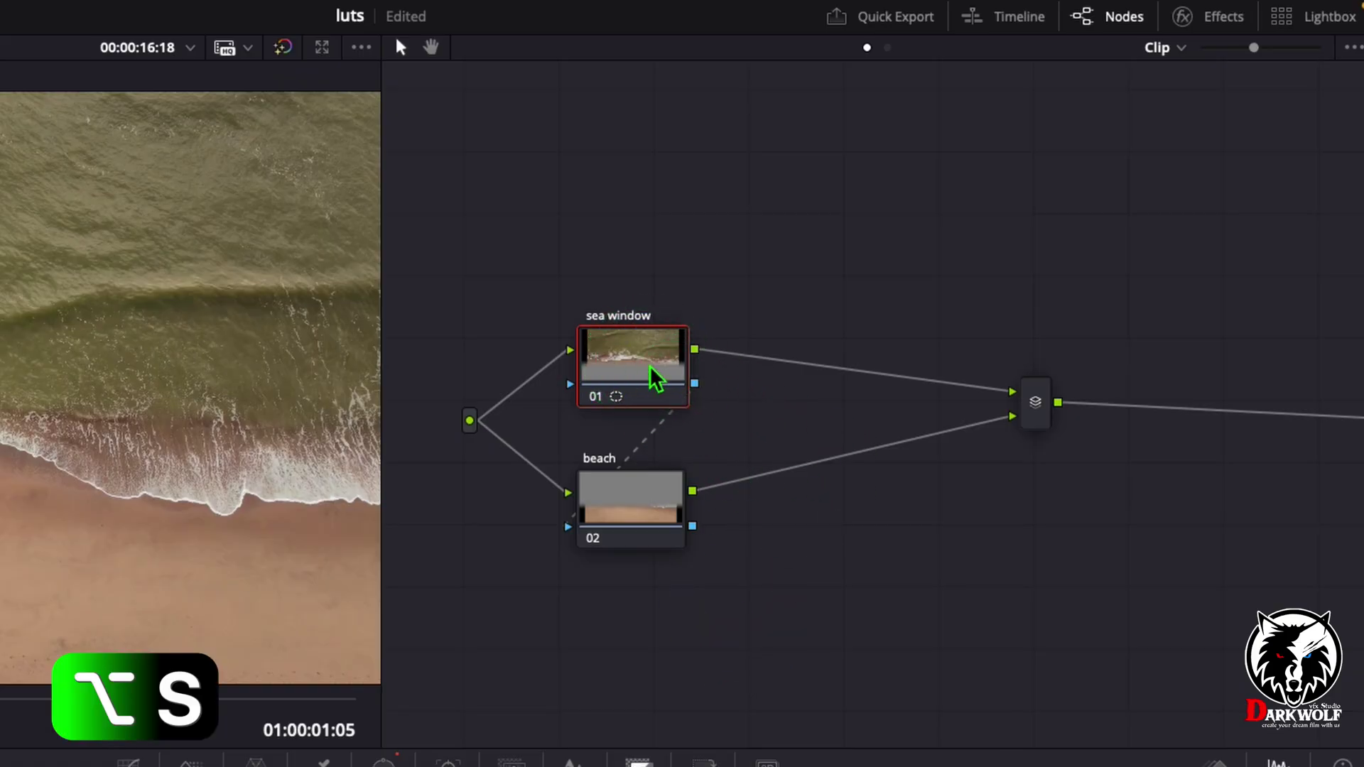
{"action": "left_click_drag", "start_coordinate": [765, 372], "coordinate": [800, 382]}
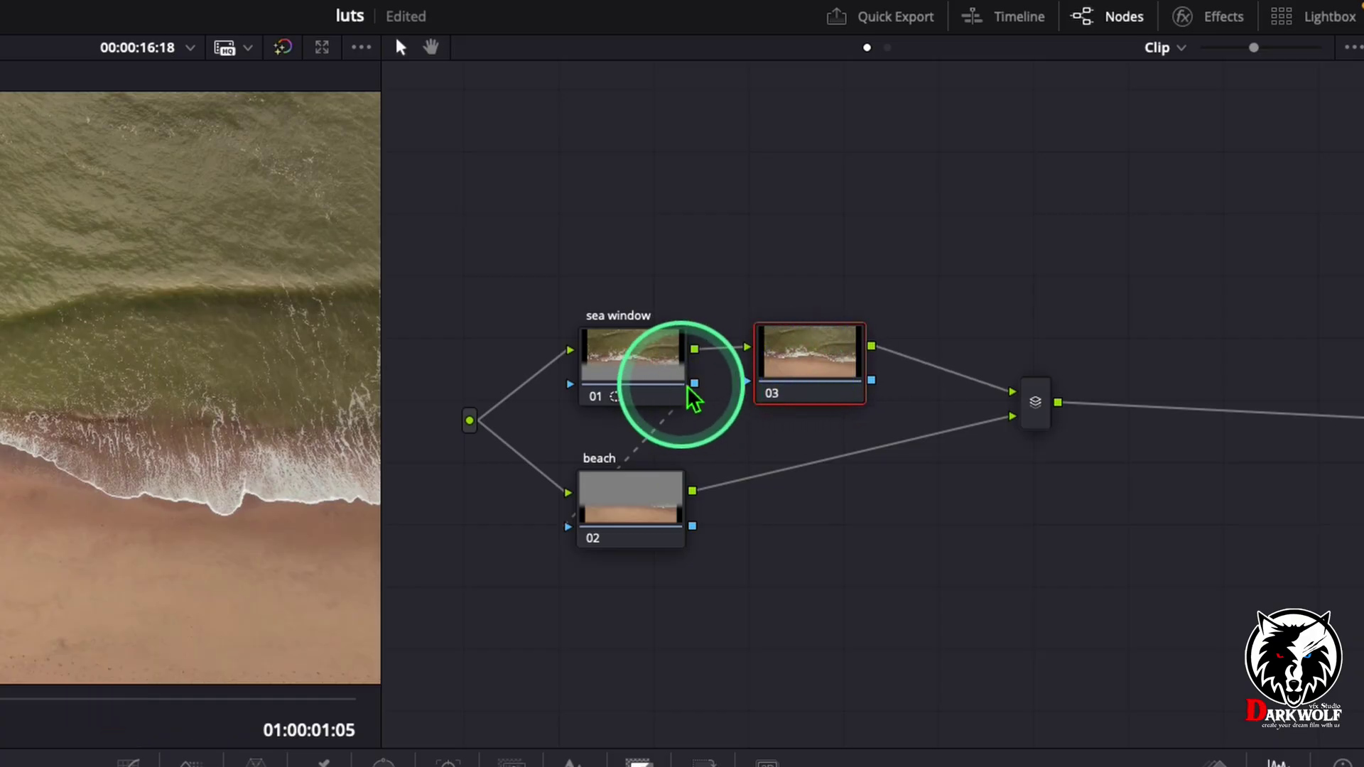
{"action": "left_click_drag", "start_coordinate": [695, 387], "coordinate": [789, 386]}
{"action": "right_click", "coordinate": [780, 301]}
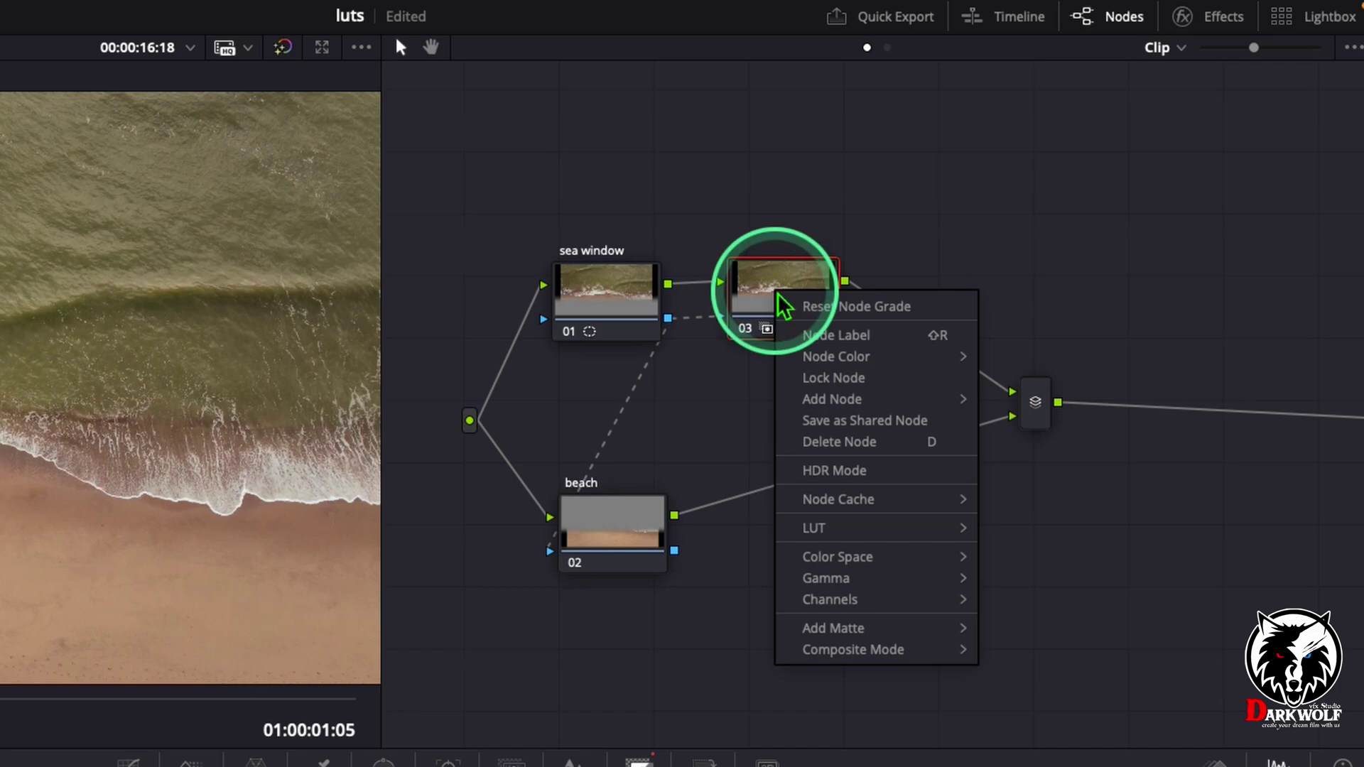
{"action": "left_click", "coordinate": [817, 335]}
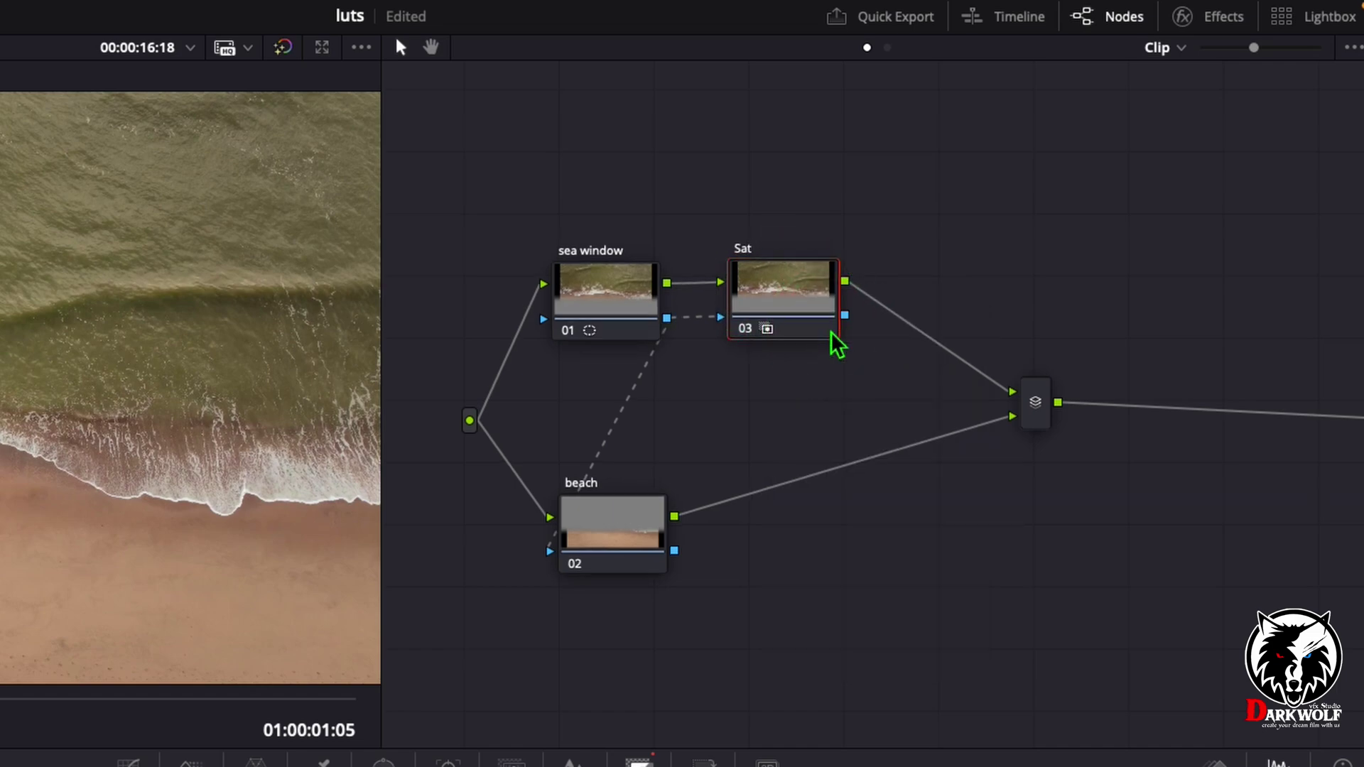
{"action": "left_click", "coordinate": [835, 476]}
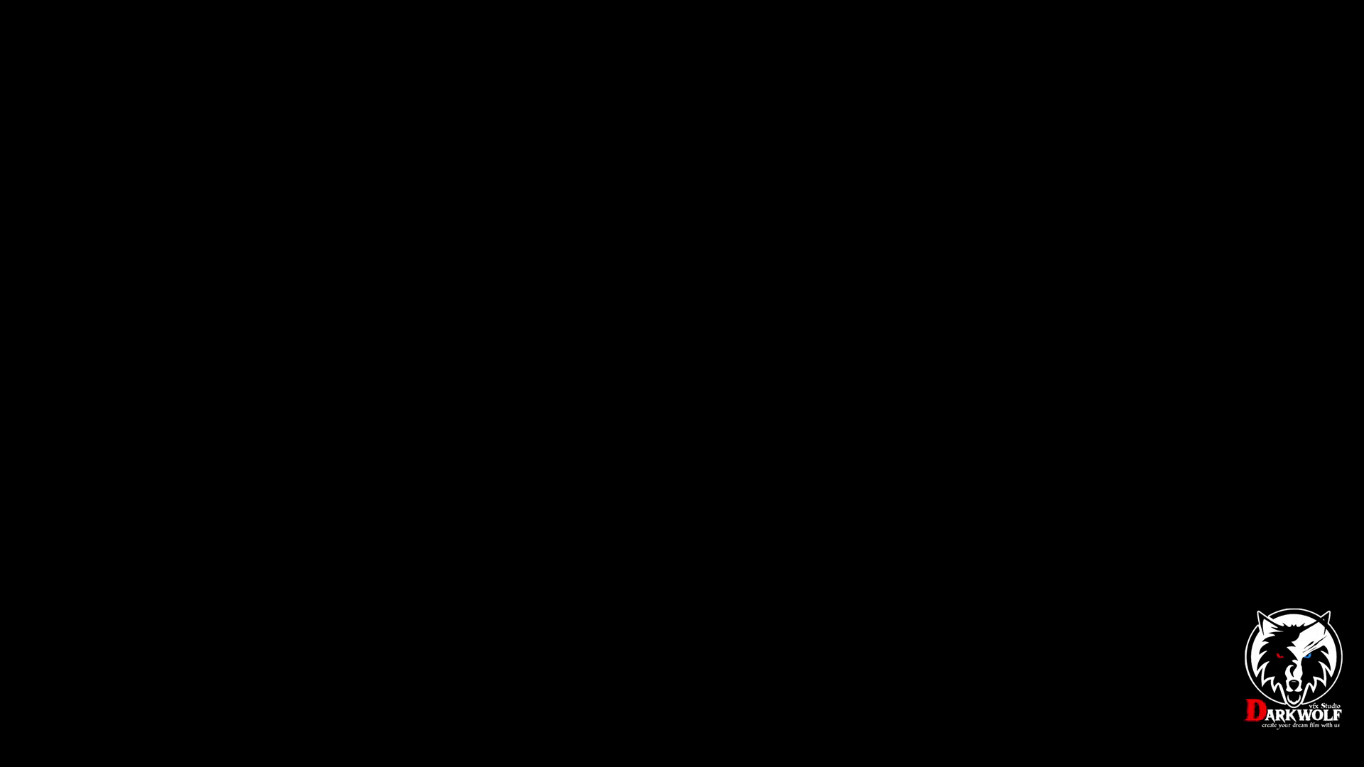
- Raise the Sat node's saturation to 100, keeping sea window's key routed into node 03
{"action": "left_click", "coordinate": [414, 720]}
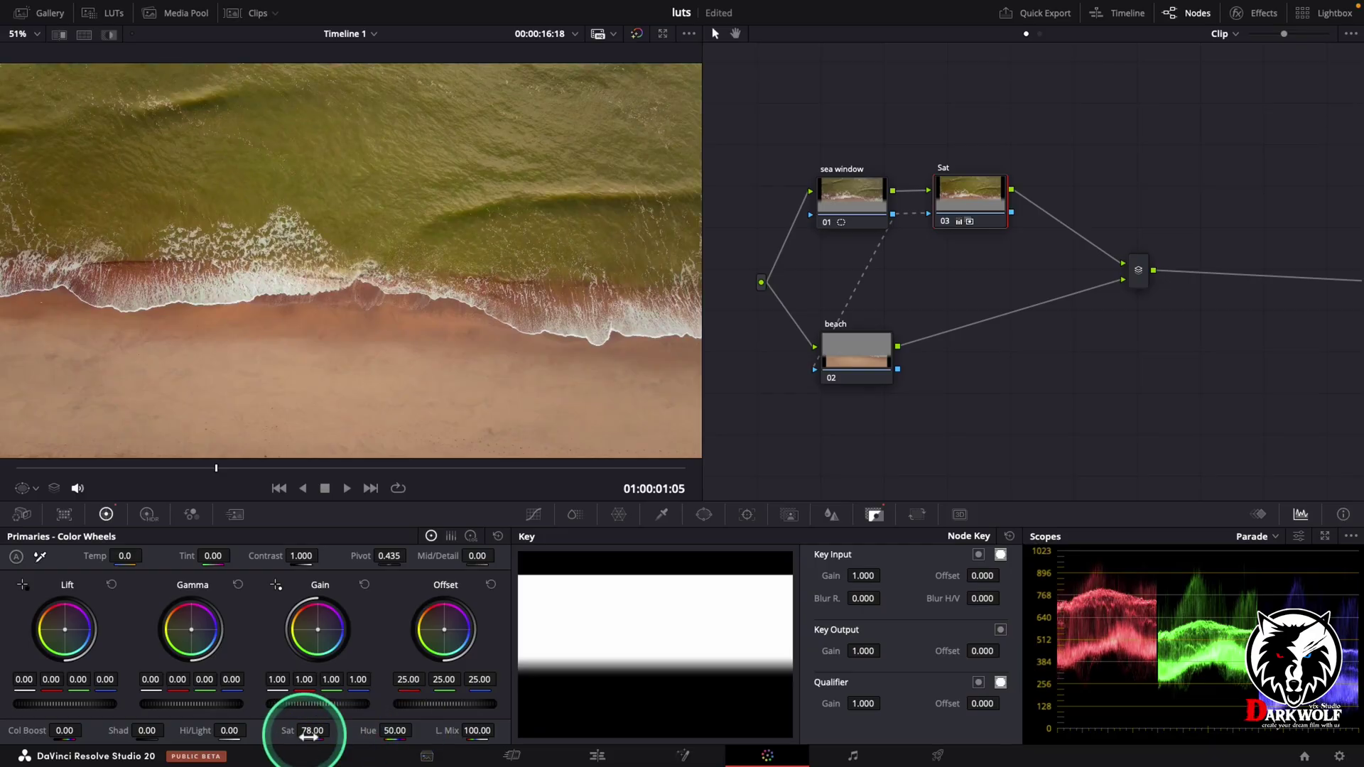
{"action": "mouse_move", "coordinate": [321, 730]}
{"action": "left_mouse_down"}
{"action": "mouse_move", "coordinate": [276, 721]}
{"action": "mouse_move", "coordinate": [449, 736]}
{"action": "mouse_move", "coordinate": [295, 730]}
{"action": "left_mouse_up"}
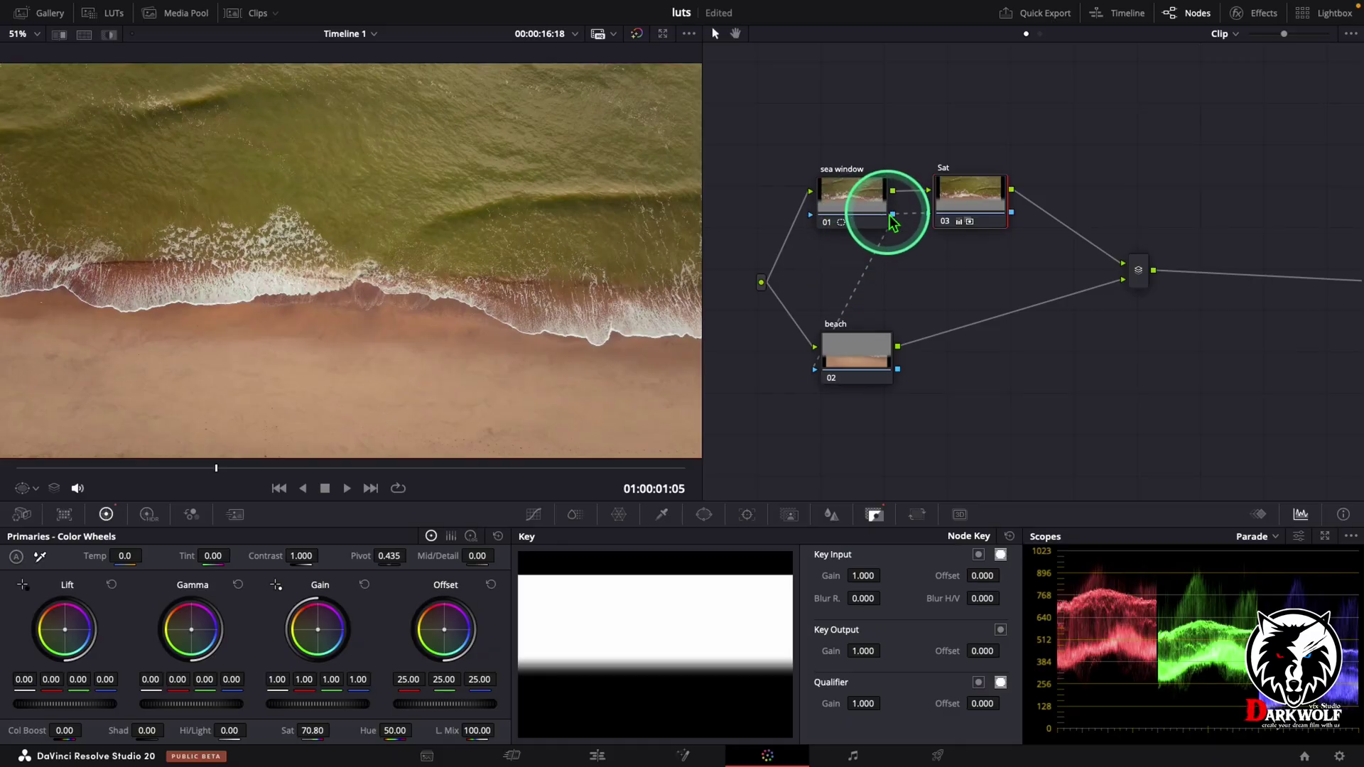
{"action": "left_click_drag", "start_coordinate": [929, 212], "coordinate": [947, 201]}
{"action": "left_click_drag", "start_coordinate": [315, 734], "coordinate": [472, 726]}
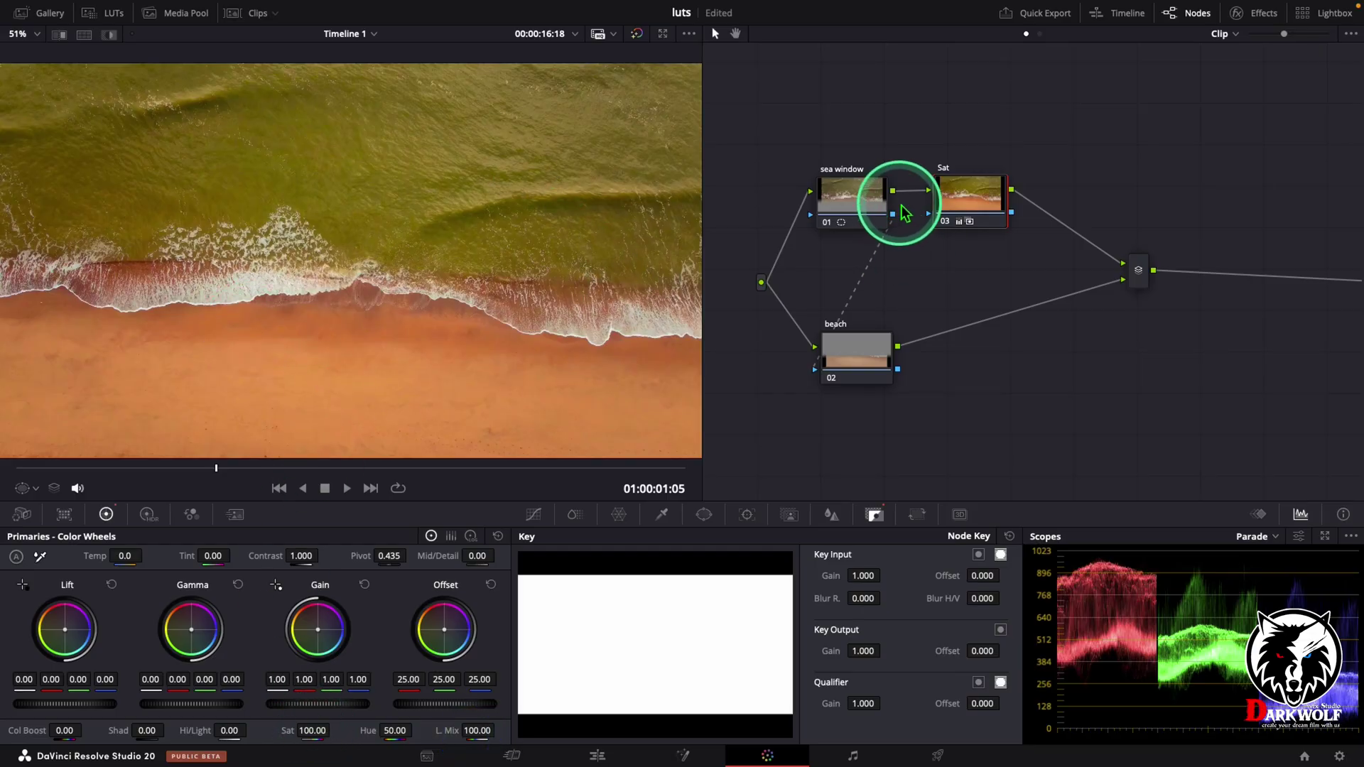
{"action": "mouse_move", "coordinate": [936, 211]}
{"action": "left_mouse_down"}
{"action": "mouse_move", "coordinate": [915, 234]}
{"action": "mouse_move", "coordinate": [937, 219]}
{"action": "left_mouse_up"}
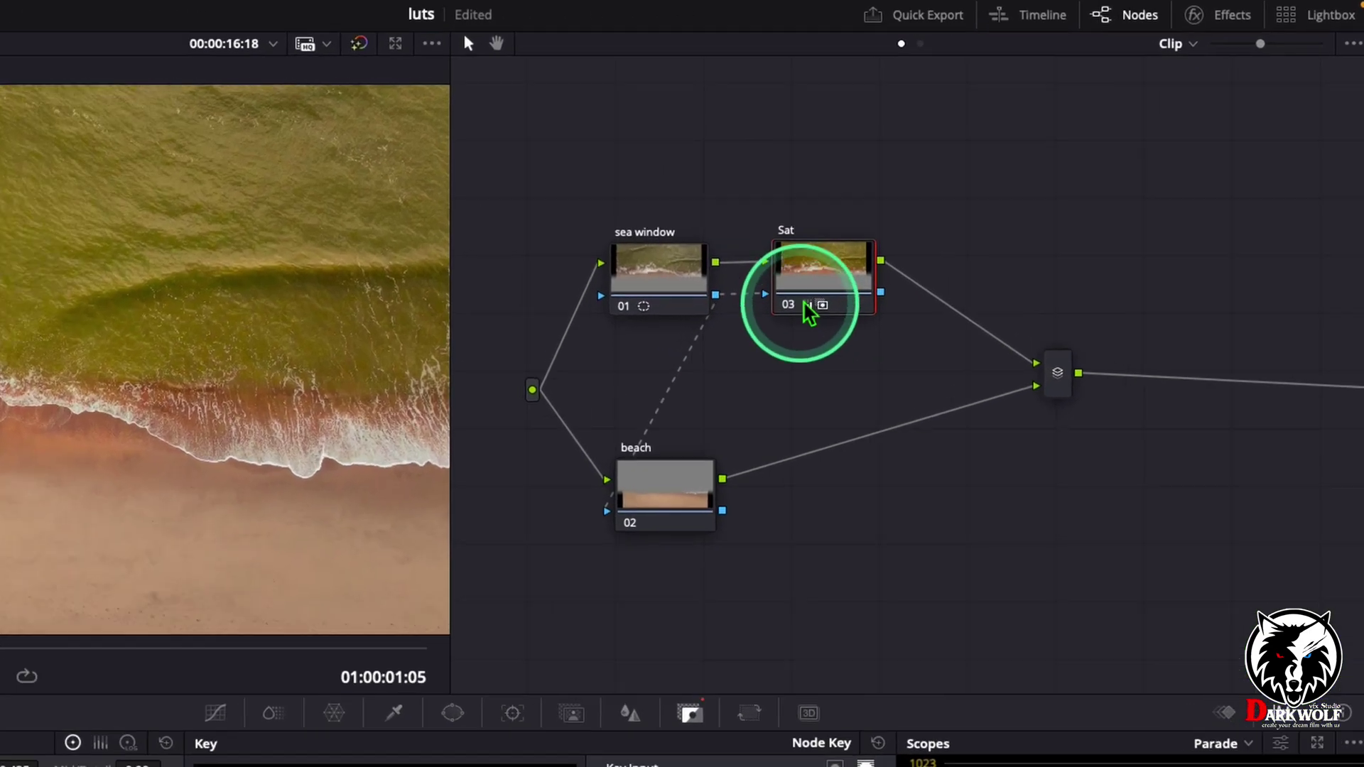
- Add serial node 04 after the beach node
{"action": "left_click", "coordinate": [683, 504]}
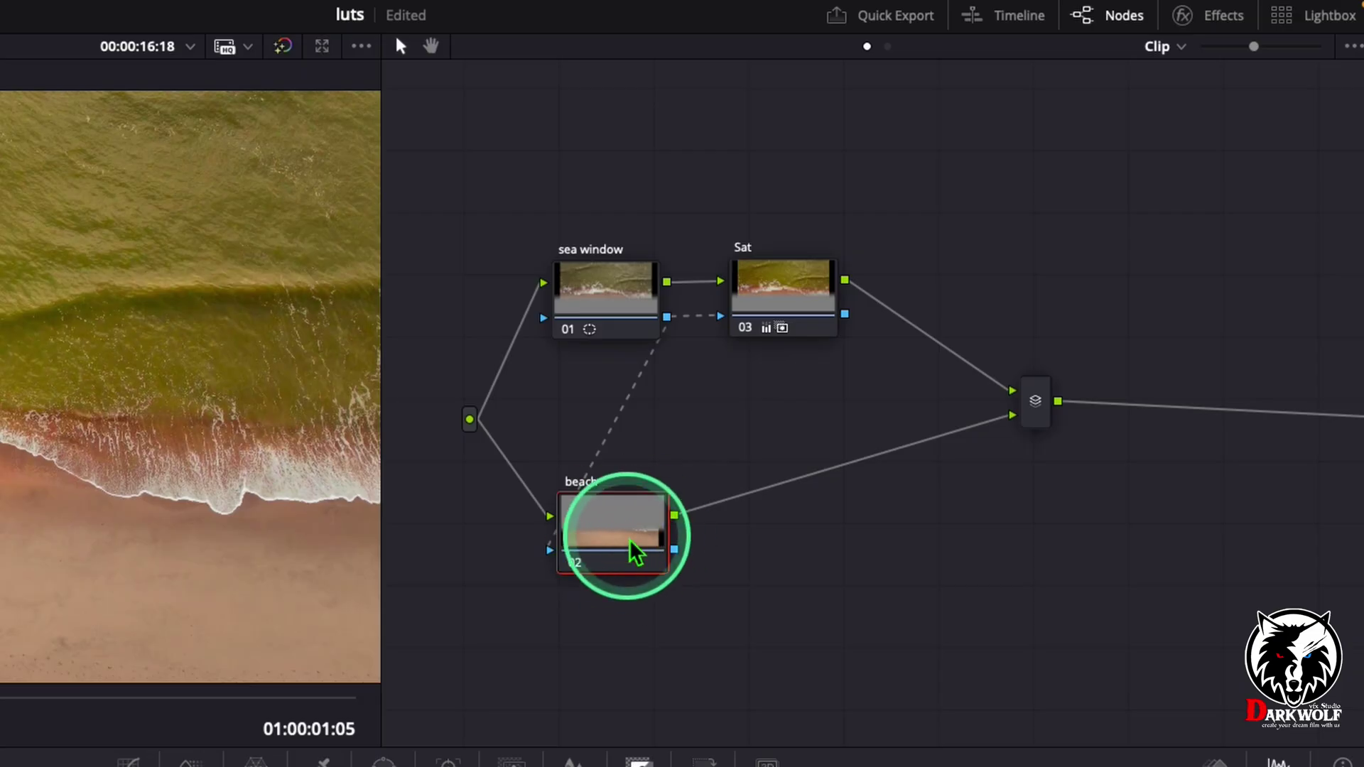
{"action": "right_click", "coordinate": [631, 543]}
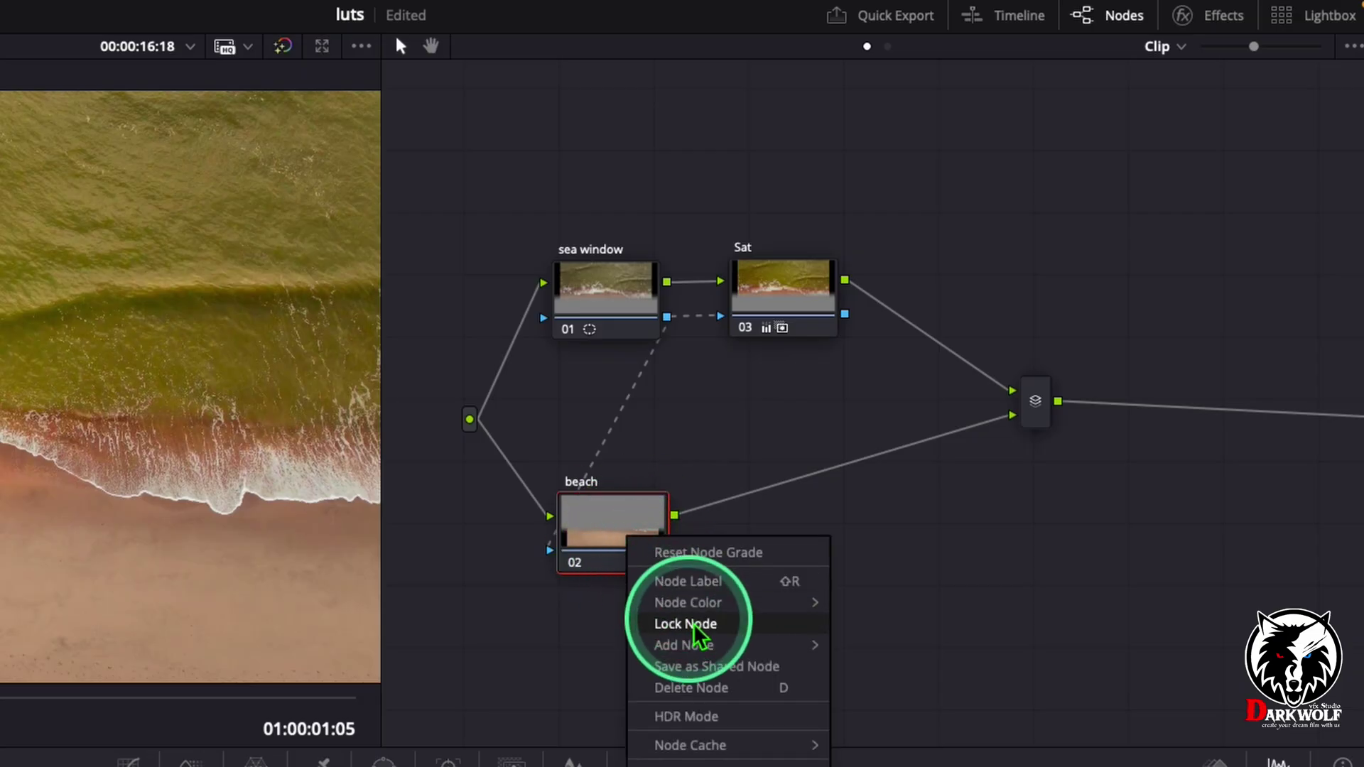
{"action": "mouse_move", "coordinate": [703, 645]}
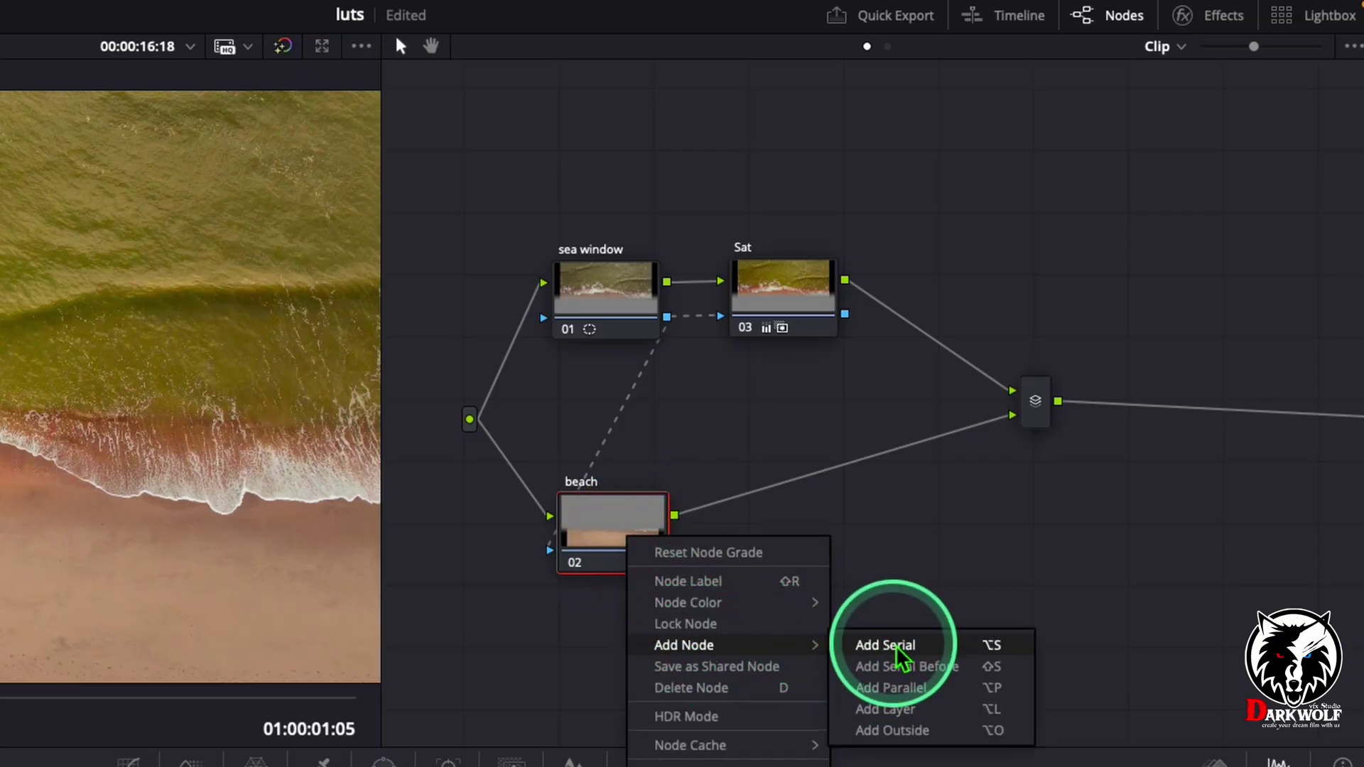
{"action": "left_click", "coordinate": [940, 644]}
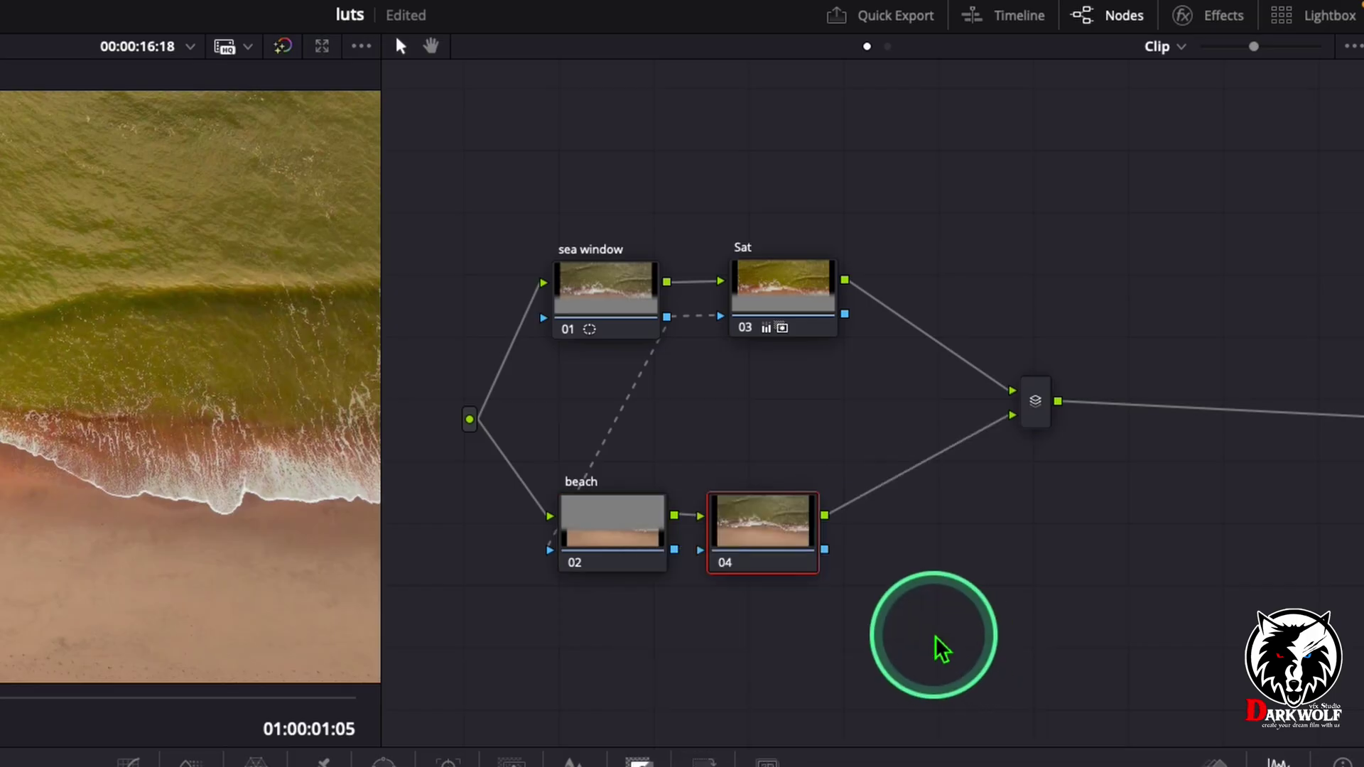
{"action": "left_click_drag", "start_coordinate": [798, 552], "coordinate": [821, 556]}
- Label node 04 'Sat of beach'
{"action": "right_click", "coordinate": [761, 522]}
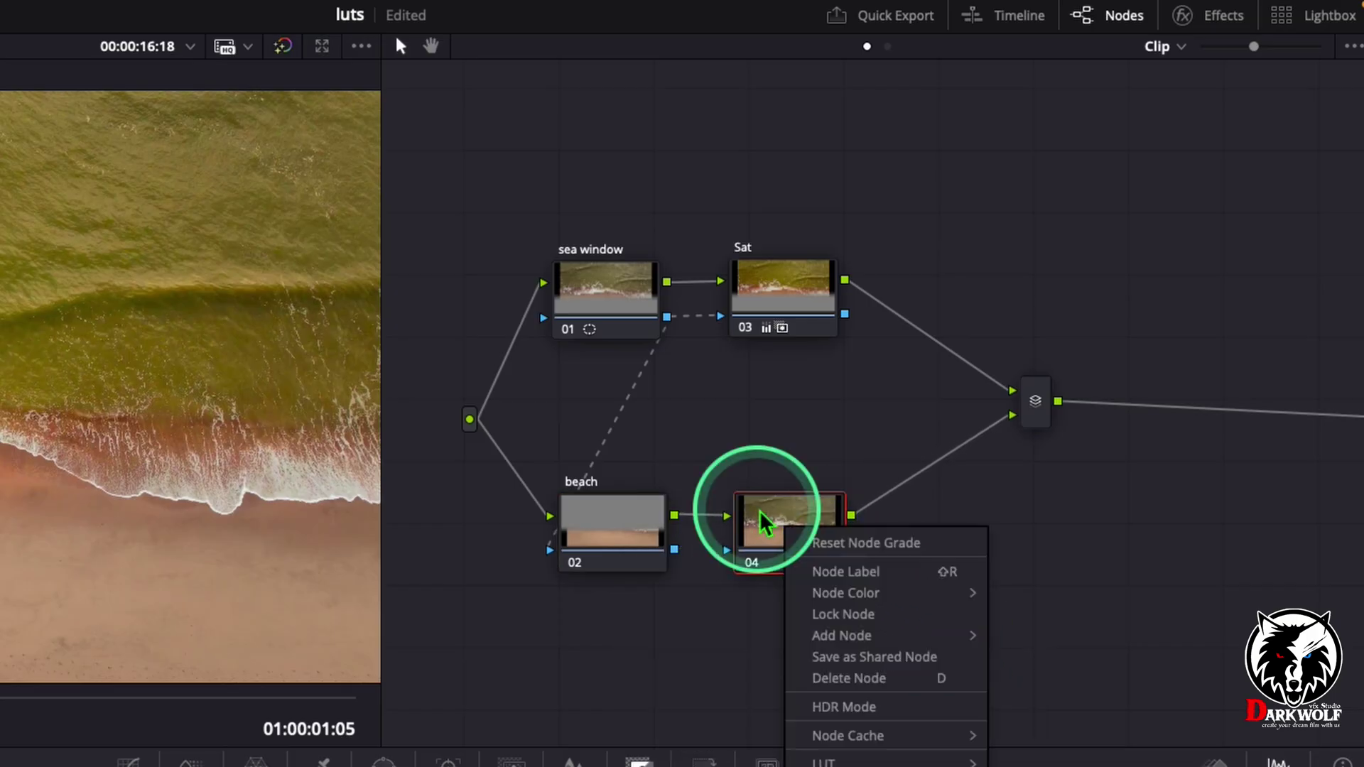
{"action": "left_click", "coordinate": [839, 543]}
{"action": "type", "text": "Sat of bea"}
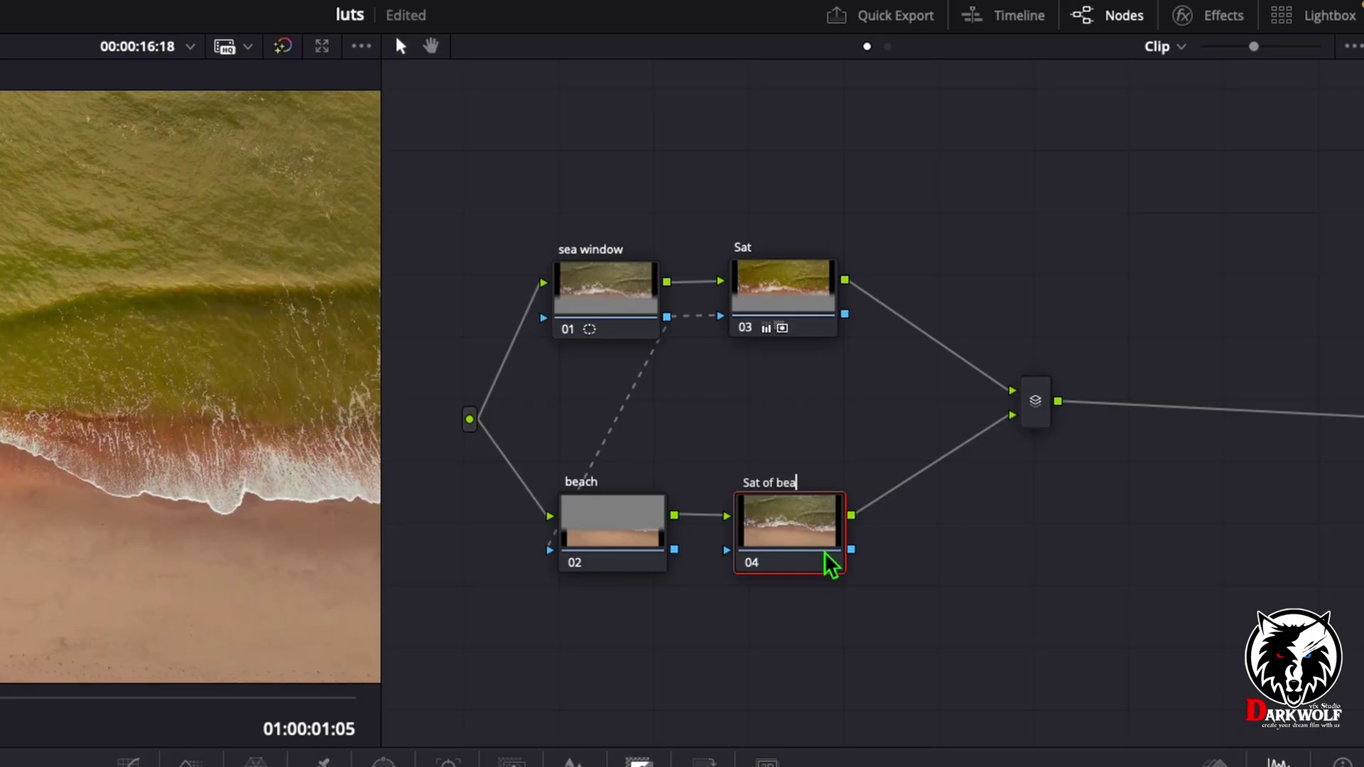
{"action": "type", "text": "ch"}
{"action": "left_click", "coordinate": [689, 618]}
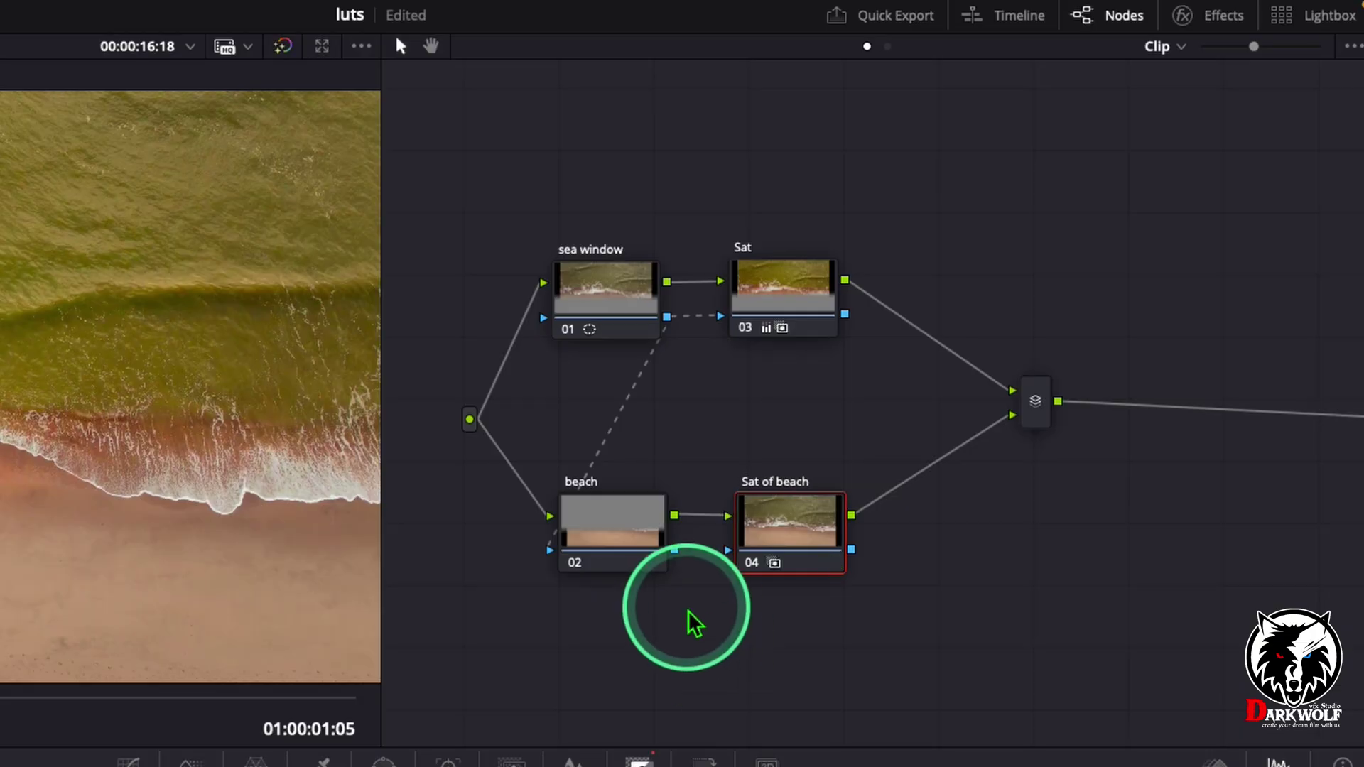
- Route the beach key into Sat of beach, set its saturation to 64, and tint sea window's midtones bluer
{"action": "left_click_drag", "start_coordinate": [679, 562], "coordinate": [814, 544]}
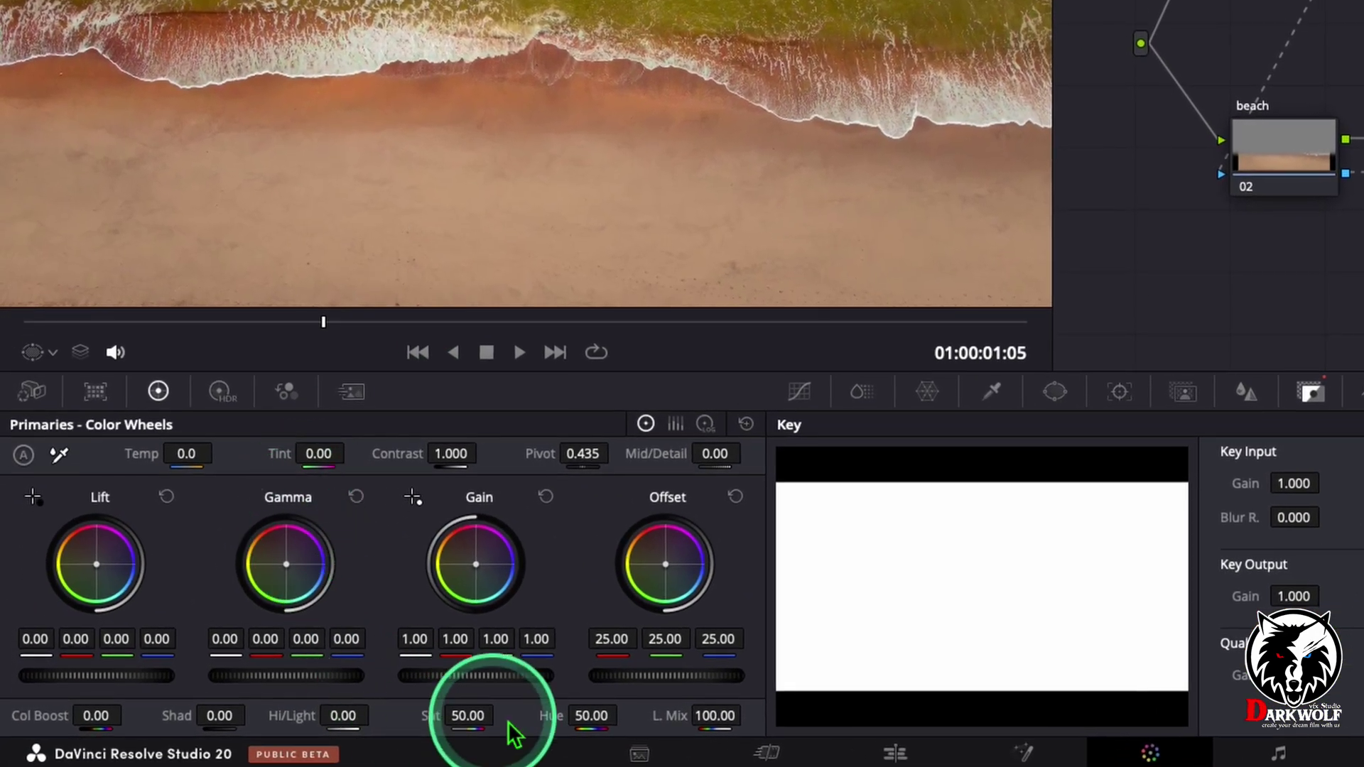
{"action": "left_click_drag", "start_coordinate": [469, 724], "coordinate": [406, 718]}
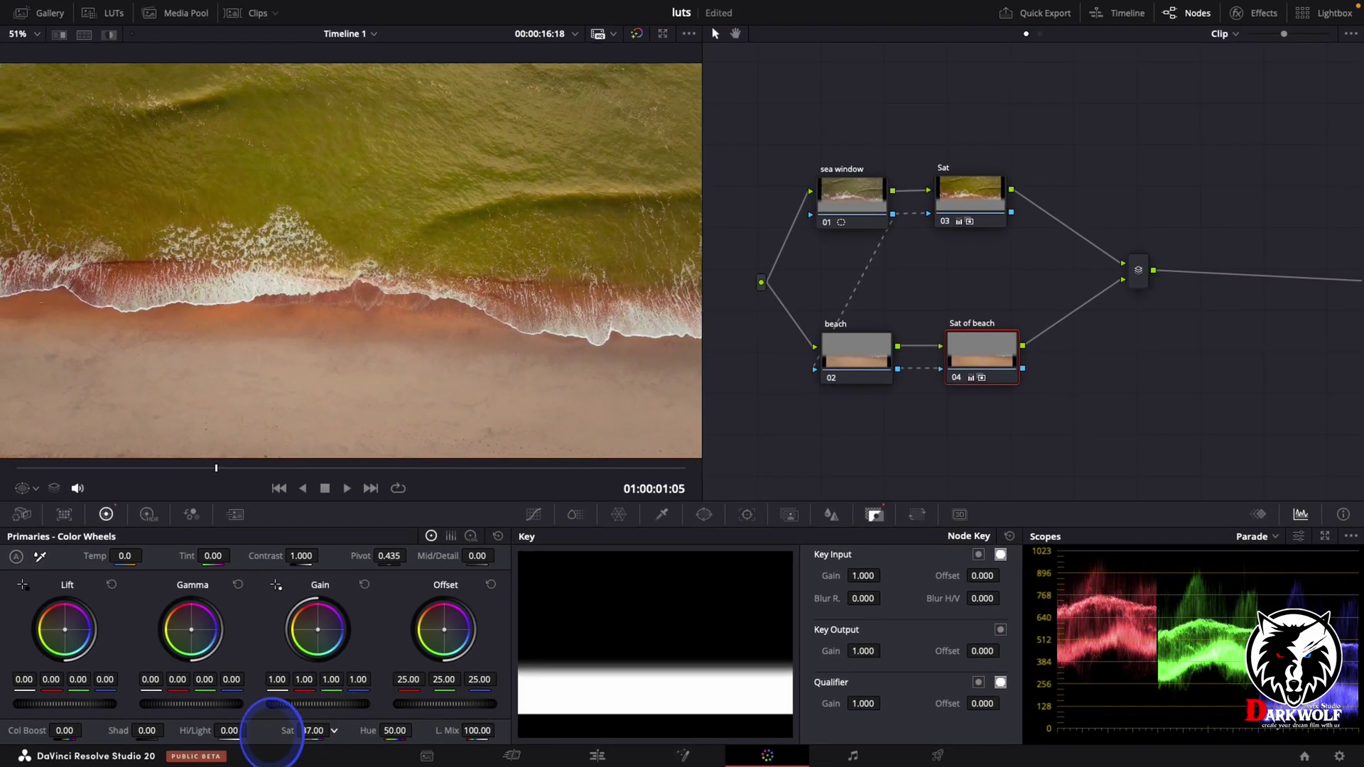
{"action": "left_click_drag", "start_coordinate": [272, 735], "coordinate": [370, 731]}
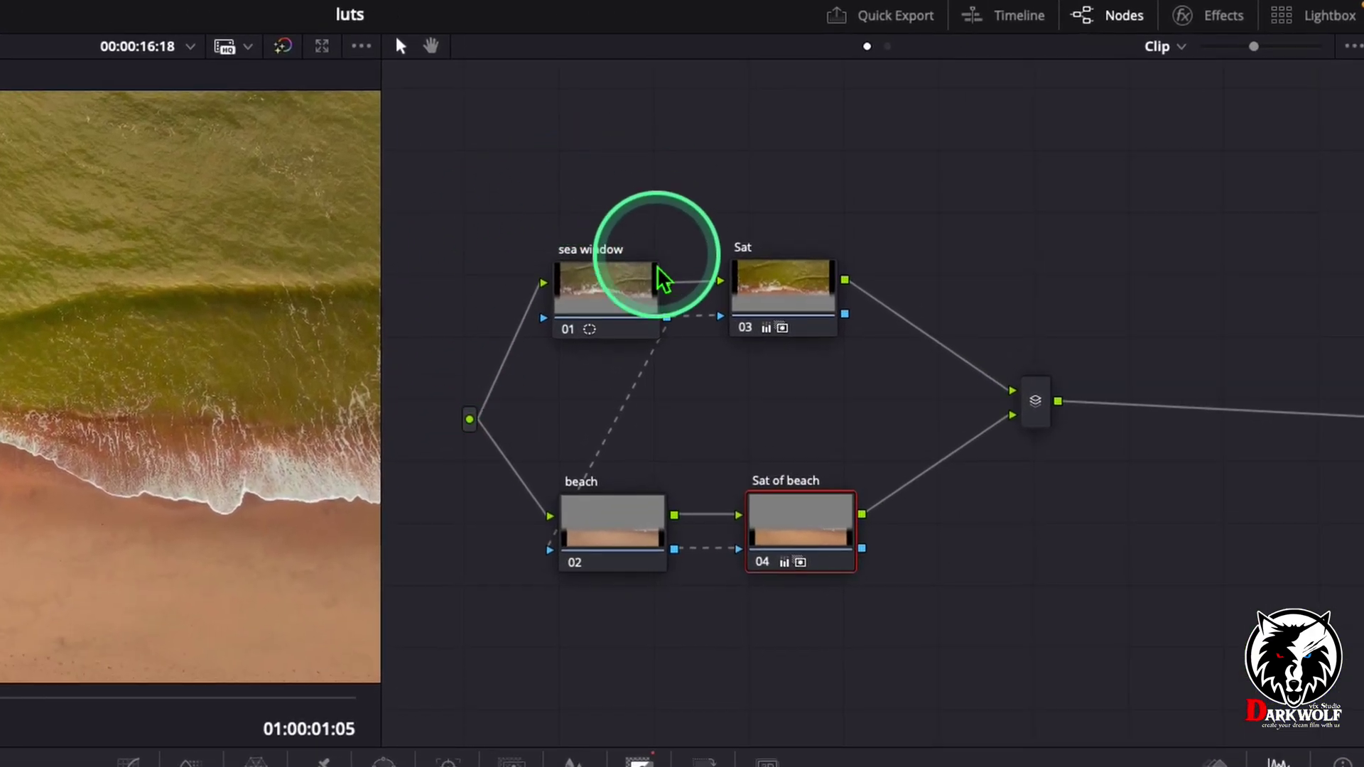
{"action": "left_click", "coordinate": [605, 295]}
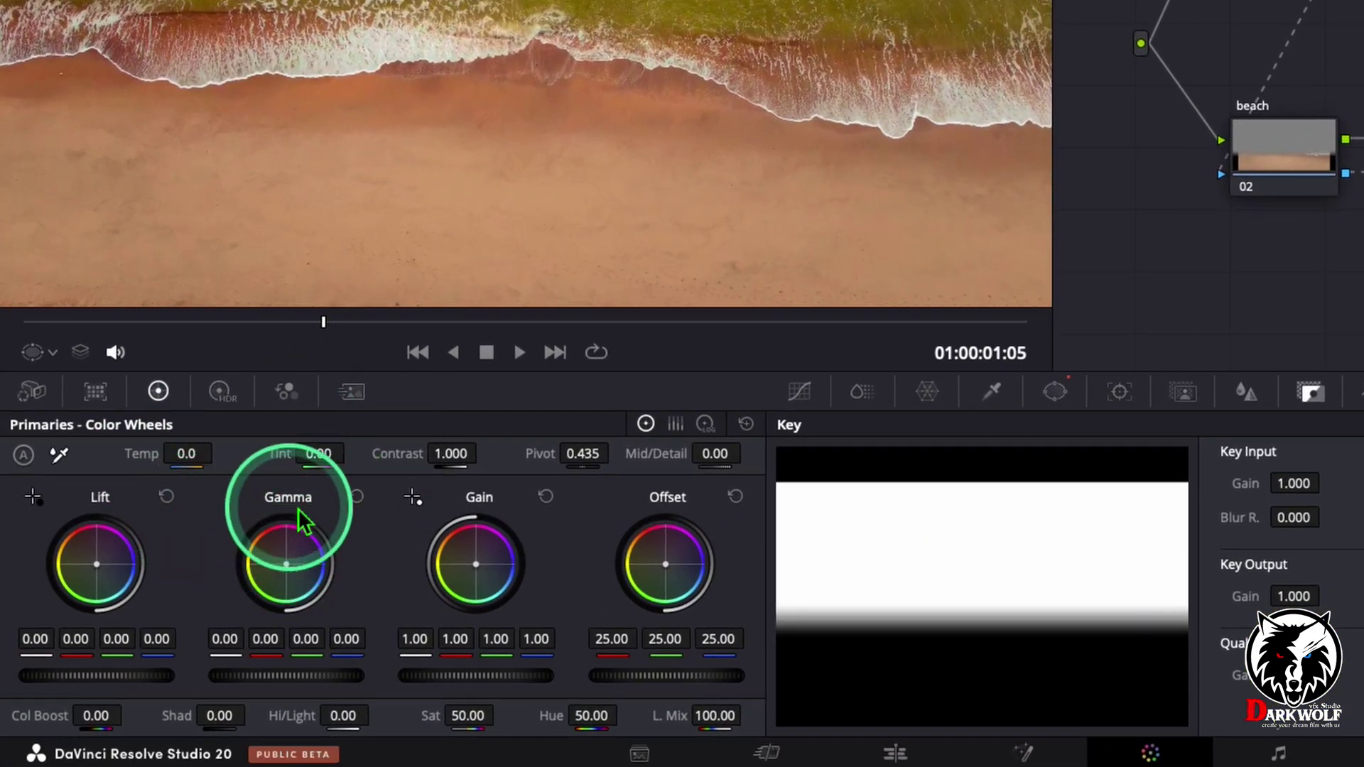
{"action": "left_click_drag", "start_coordinate": [289, 569], "coordinate": [437, 565]}
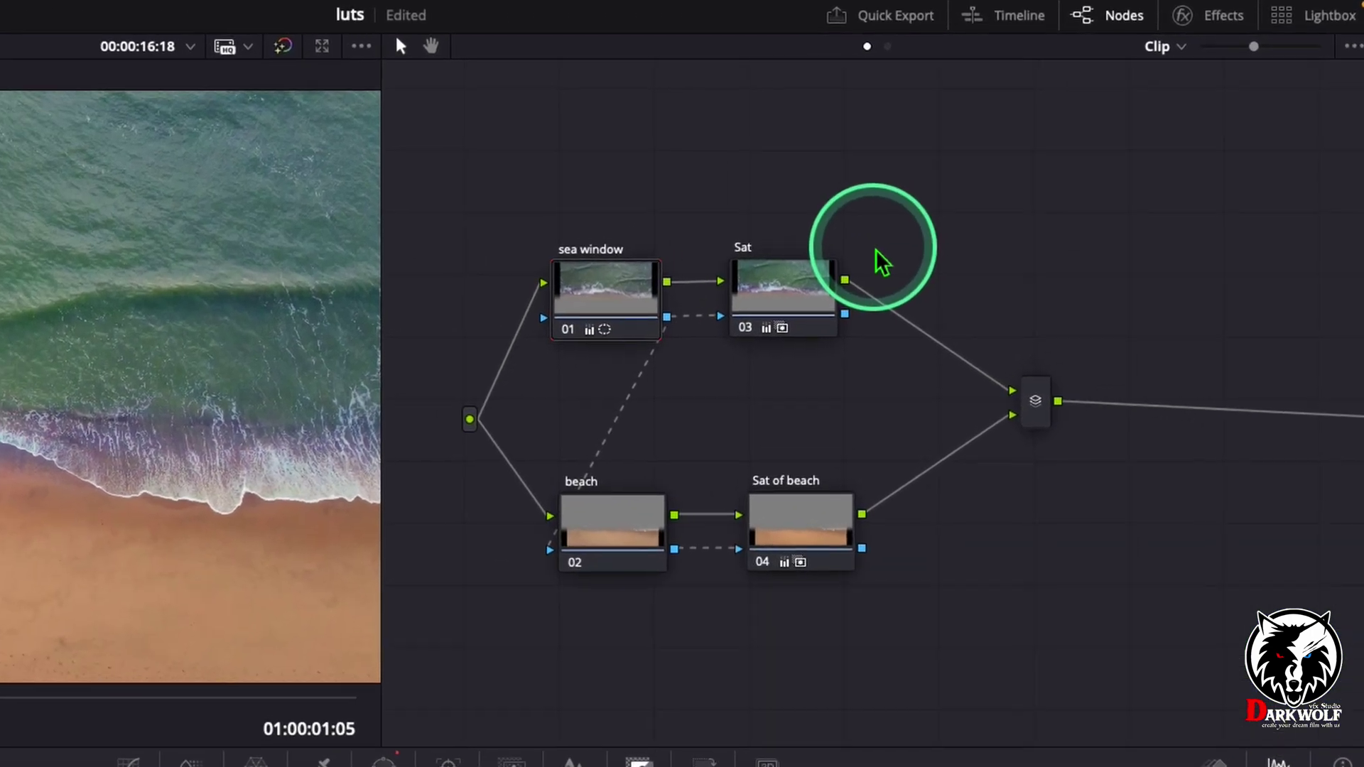
- Add a node after the mixer with Offset 12.02/26.04/37.26, and set sea window's Gamma to -0.11/0.01/0.11
{"action": "left_click", "coordinate": [1044, 417]}
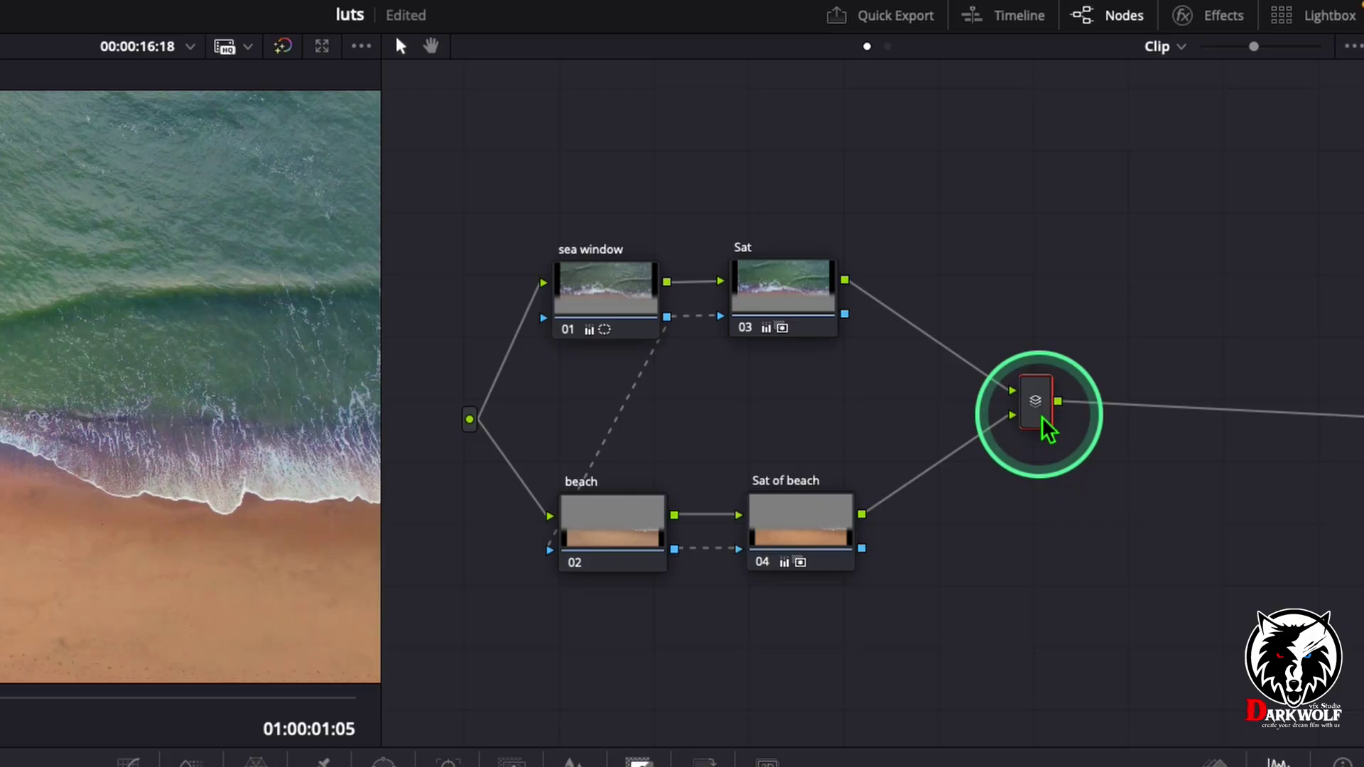
{"action": "key", "text": "alt+s"}
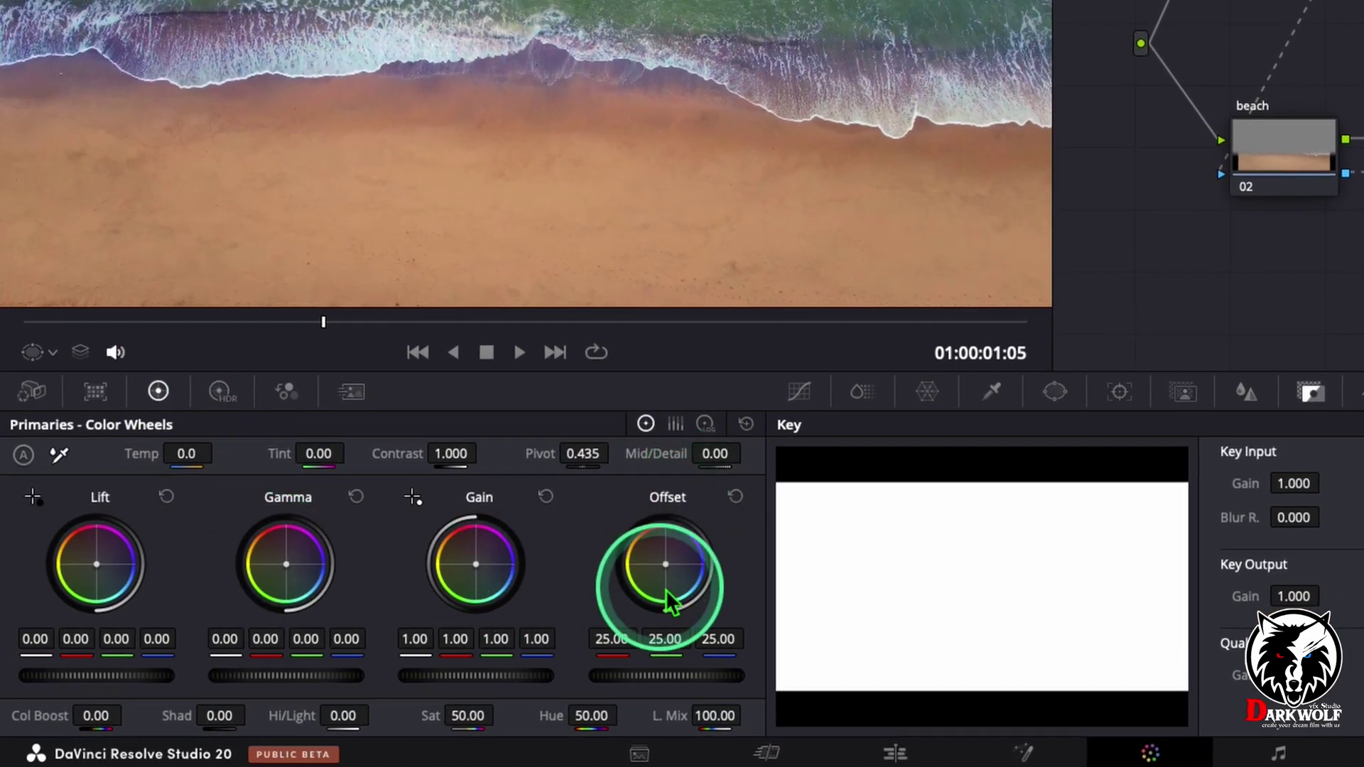
{"action": "left_click_drag", "start_coordinate": [675, 589], "coordinate": [766, 647]}
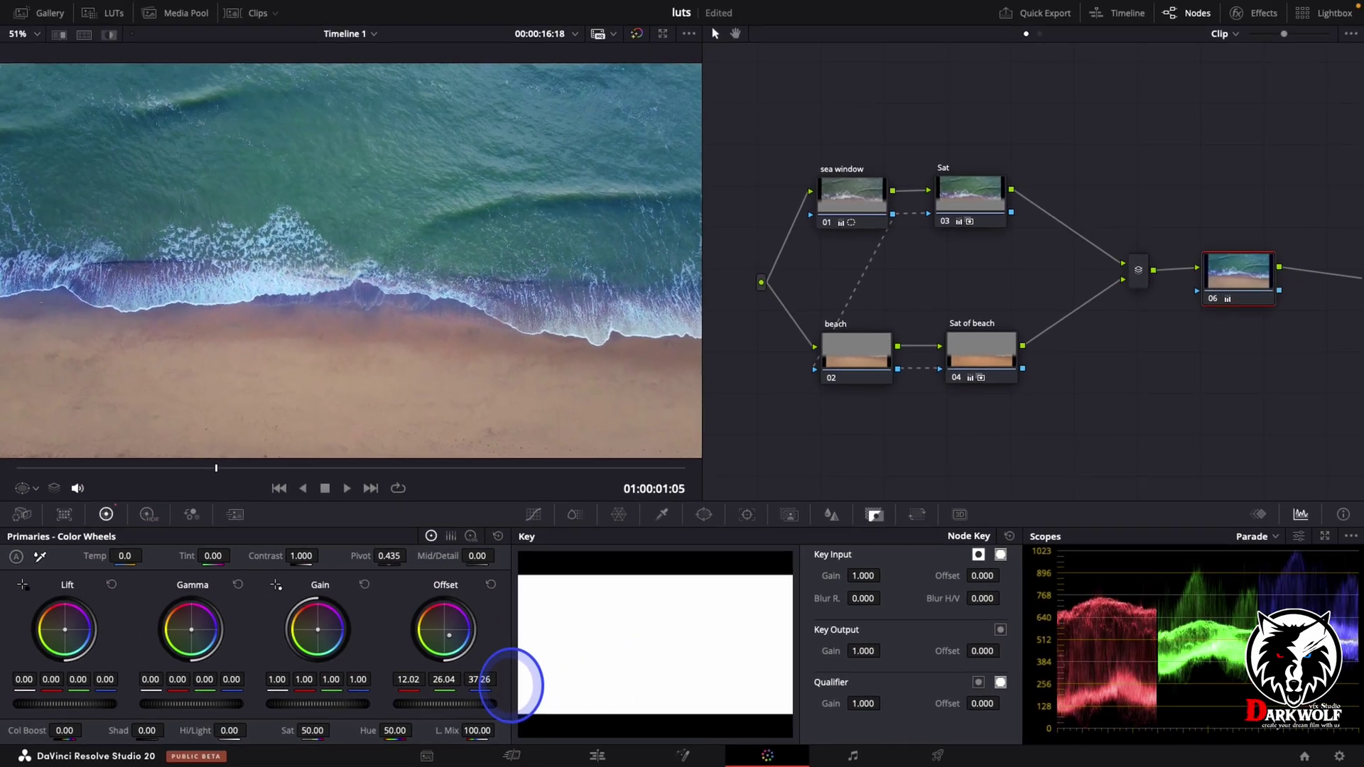
{"action": "left_click", "coordinate": [453, 644]}
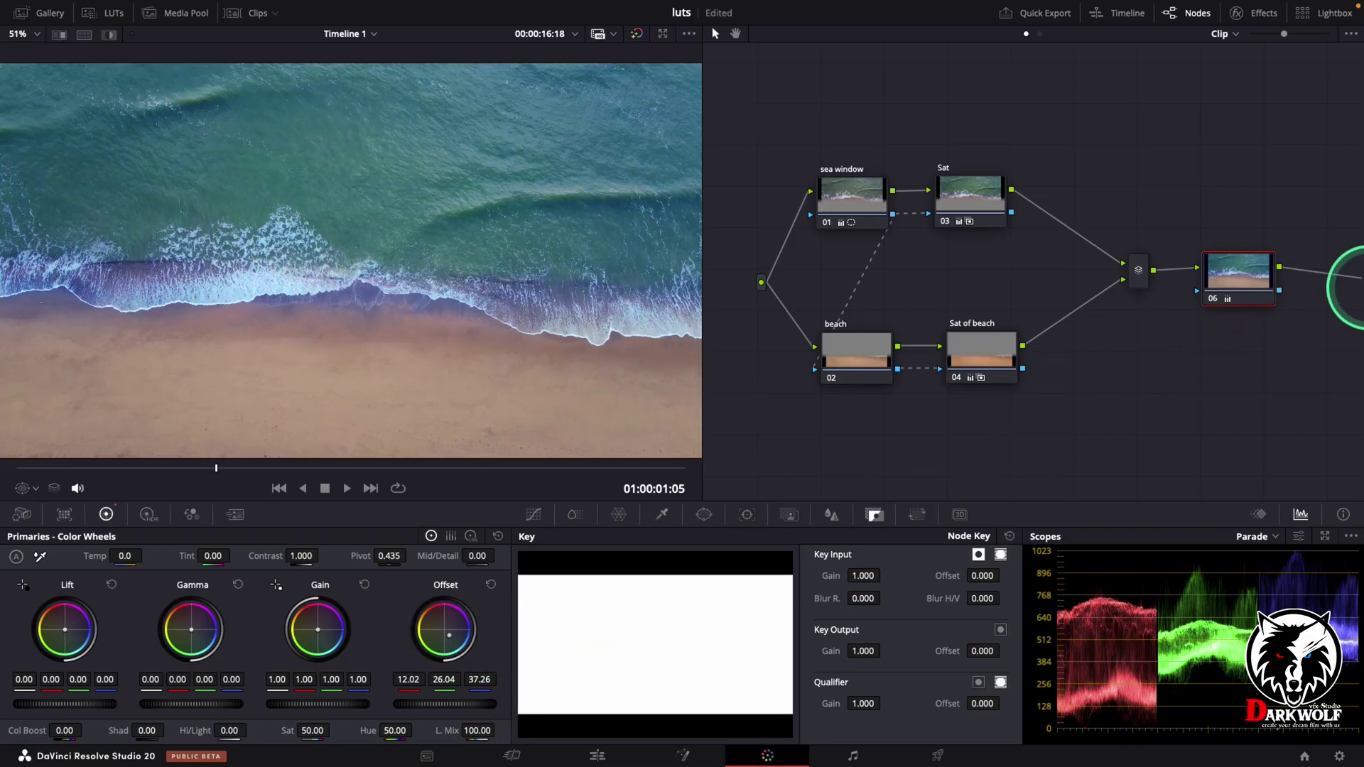
{"action": "left_click", "coordinate": [861, 203]}
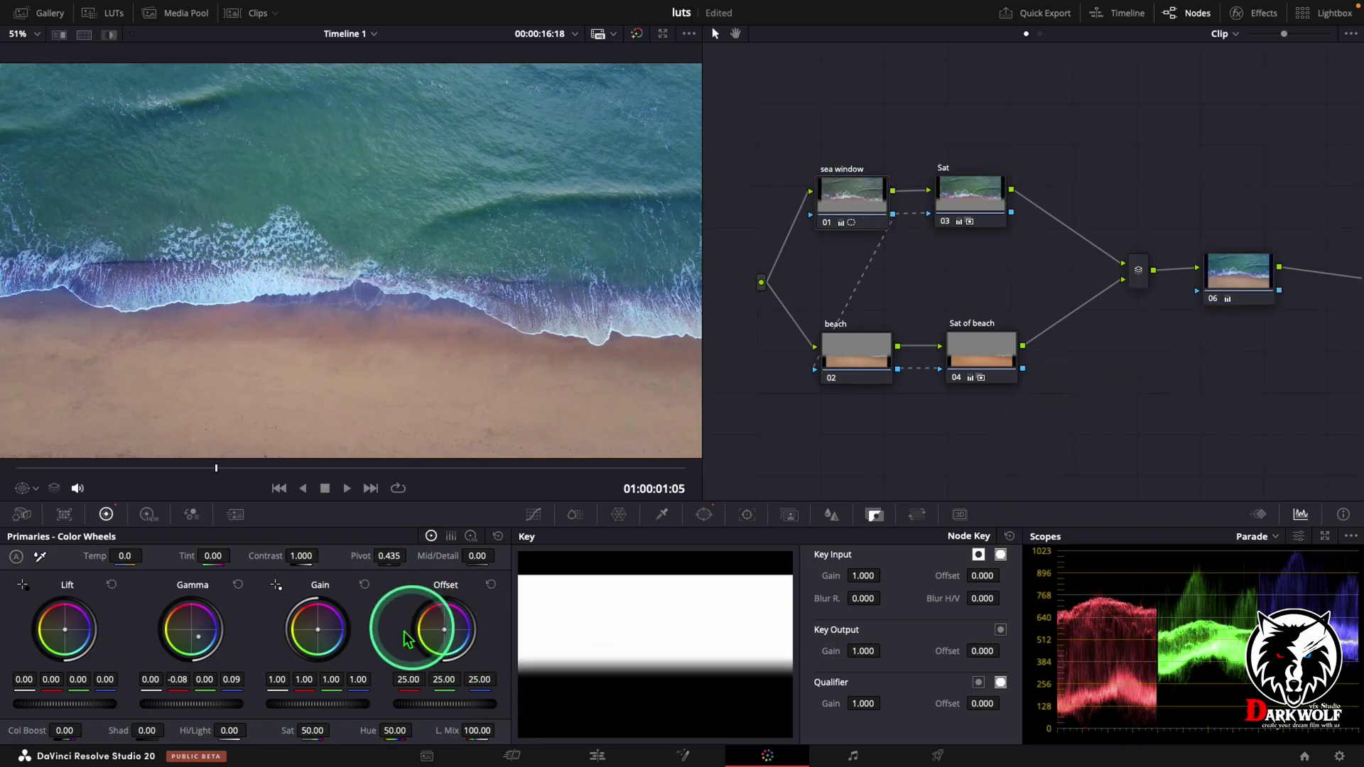
{"action": "left_click_drag", "start_coordinate": [201, 634], "coordinate": [213, 661]}
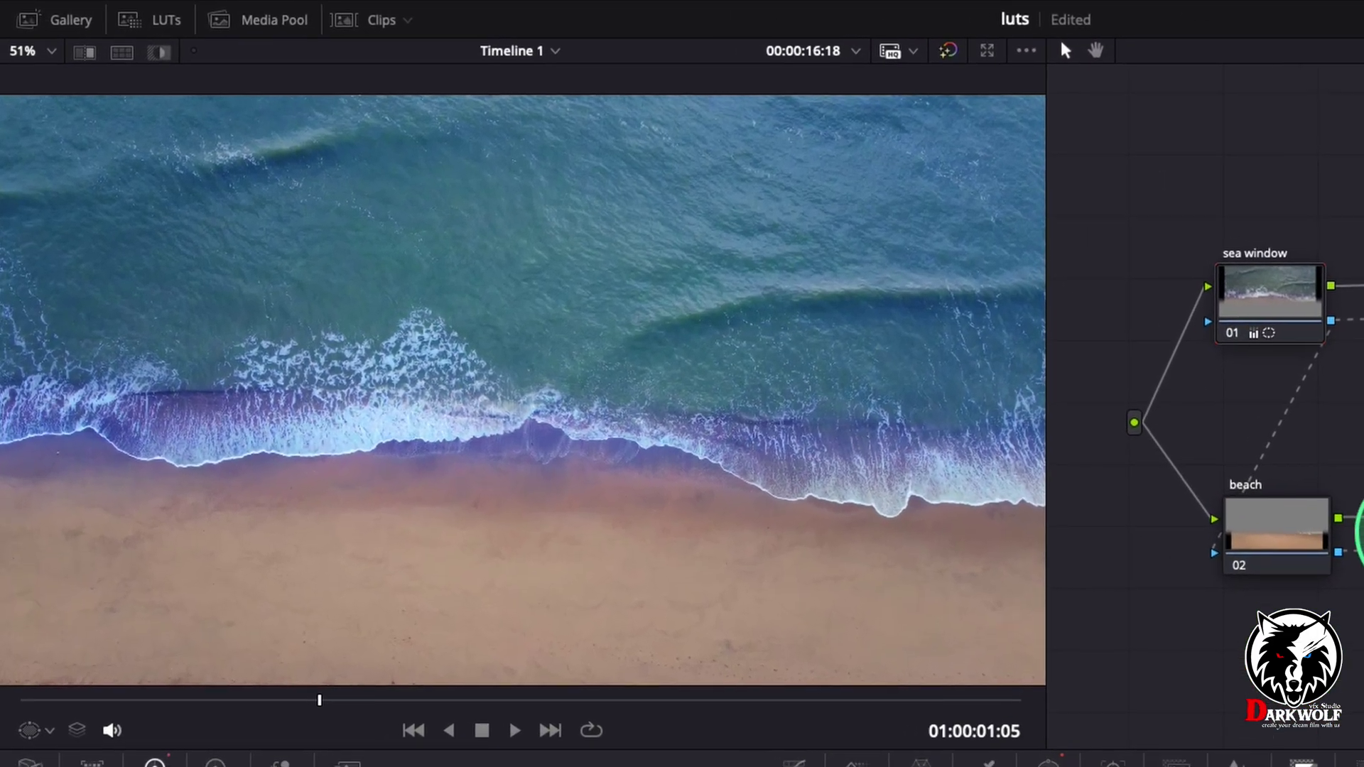
- Toggle the grade bypass twice to compare the graded image with the original
{"action": "left_click", "coordinate": [952, 53]}
{"action": "left_click", "coordinate": [952, 54]}
{"action": "left_click", "coordinate": [952, 54]}
{"action": "left_click", "coordinate": [952, 54]}
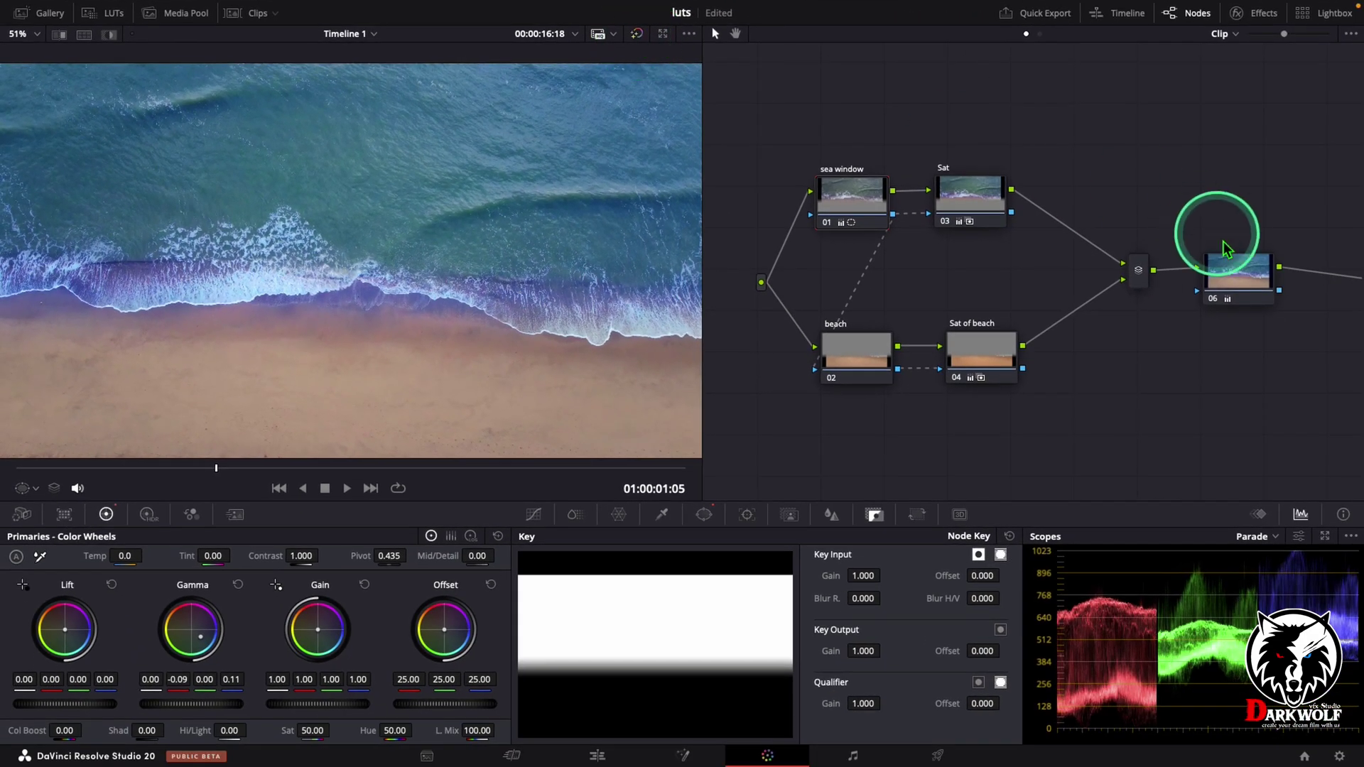
- Give finishing node 07 Temp 150, Highlights -8 and Saturation 49
{"action": "left_click", "coordinate": [1240, 283]}
{"action": "left_click_drag", "start_coordinate": [124, 556], "coordinate": [130, 559]}
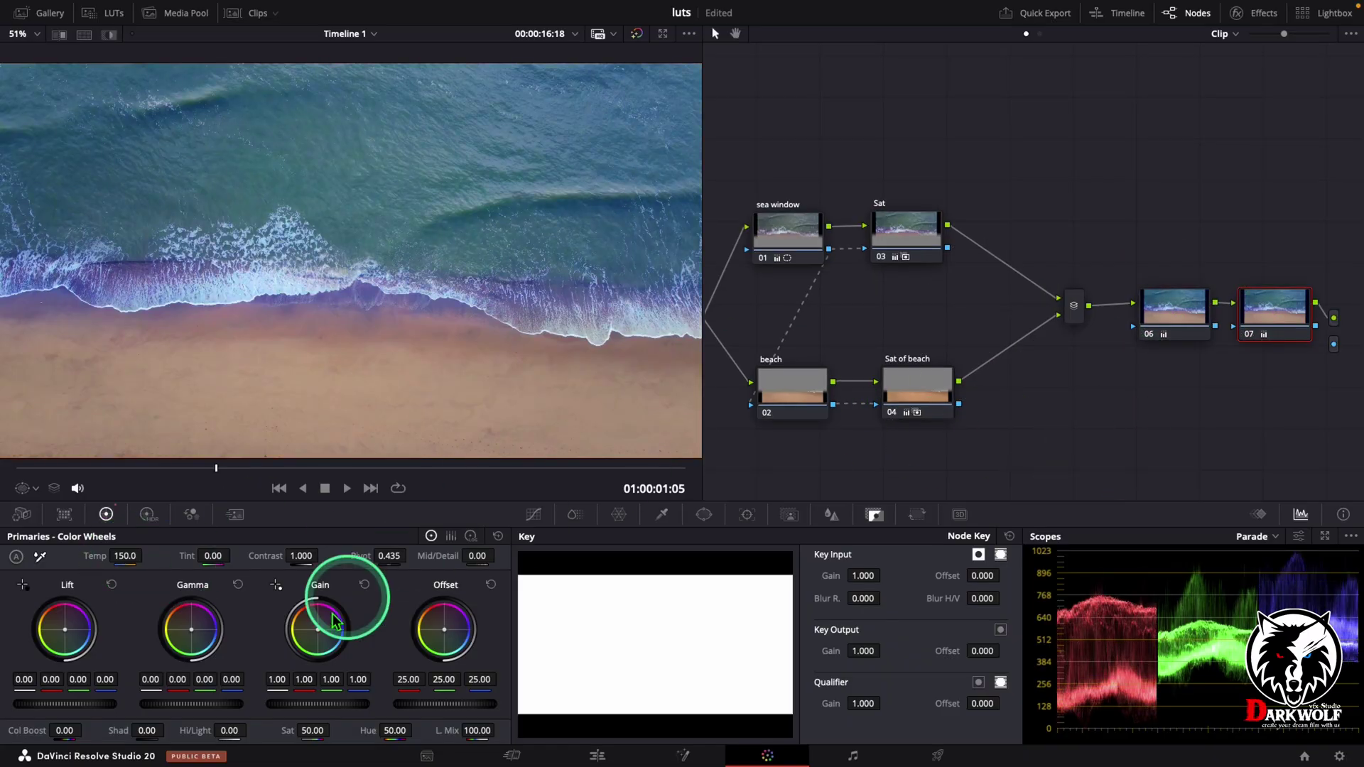
{"action": "left_click_drag", "start_coordinate": [241, 732], "coordinate": [152, 733]}
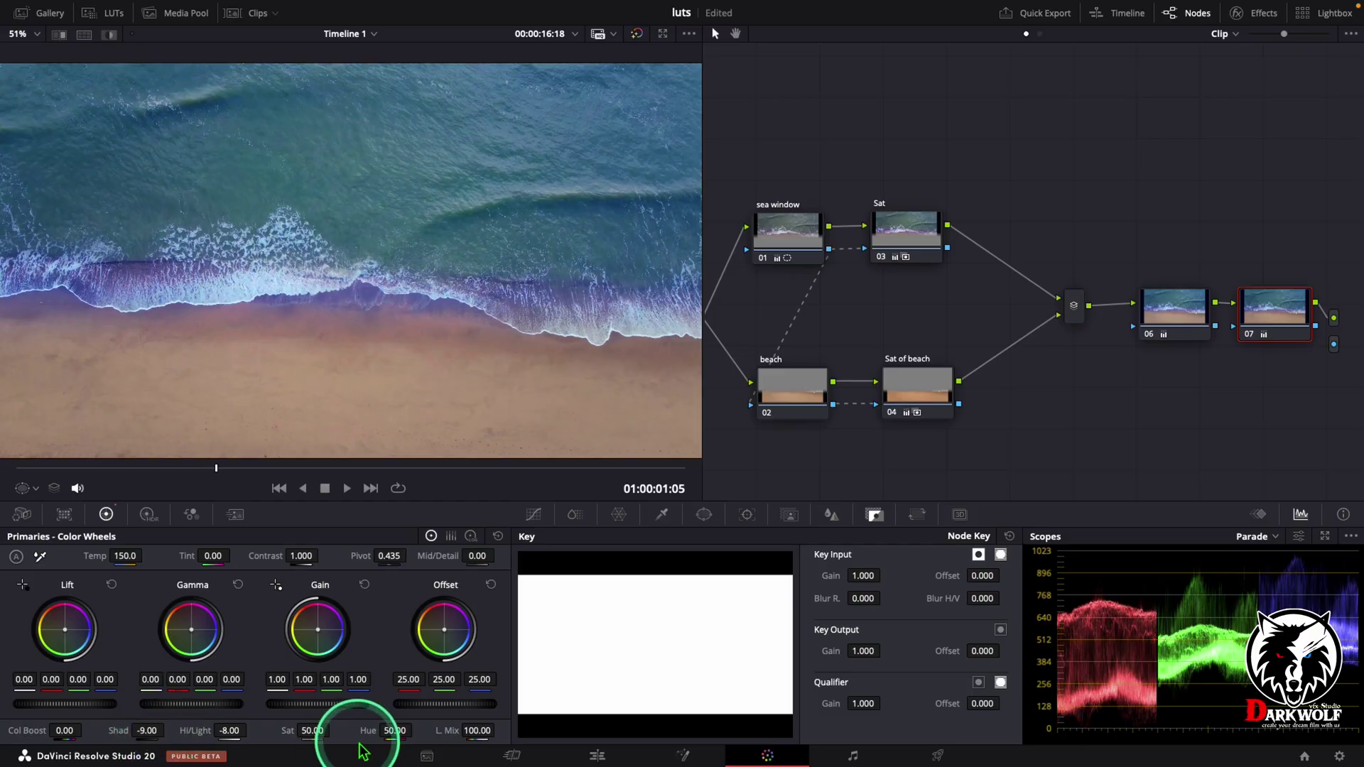
{"action": "mouse_move", "coordinate": [318, 734]}
{"action": "left_mouse_down"}
{"action": "mouse_move", "coordinate": [284, 731]}
{"action": "mouse_move", "coordinate": [337, 731]}
{"action": "left_mouse_up"}
{"action": "left_click", "coordinate": [1192, 328]}
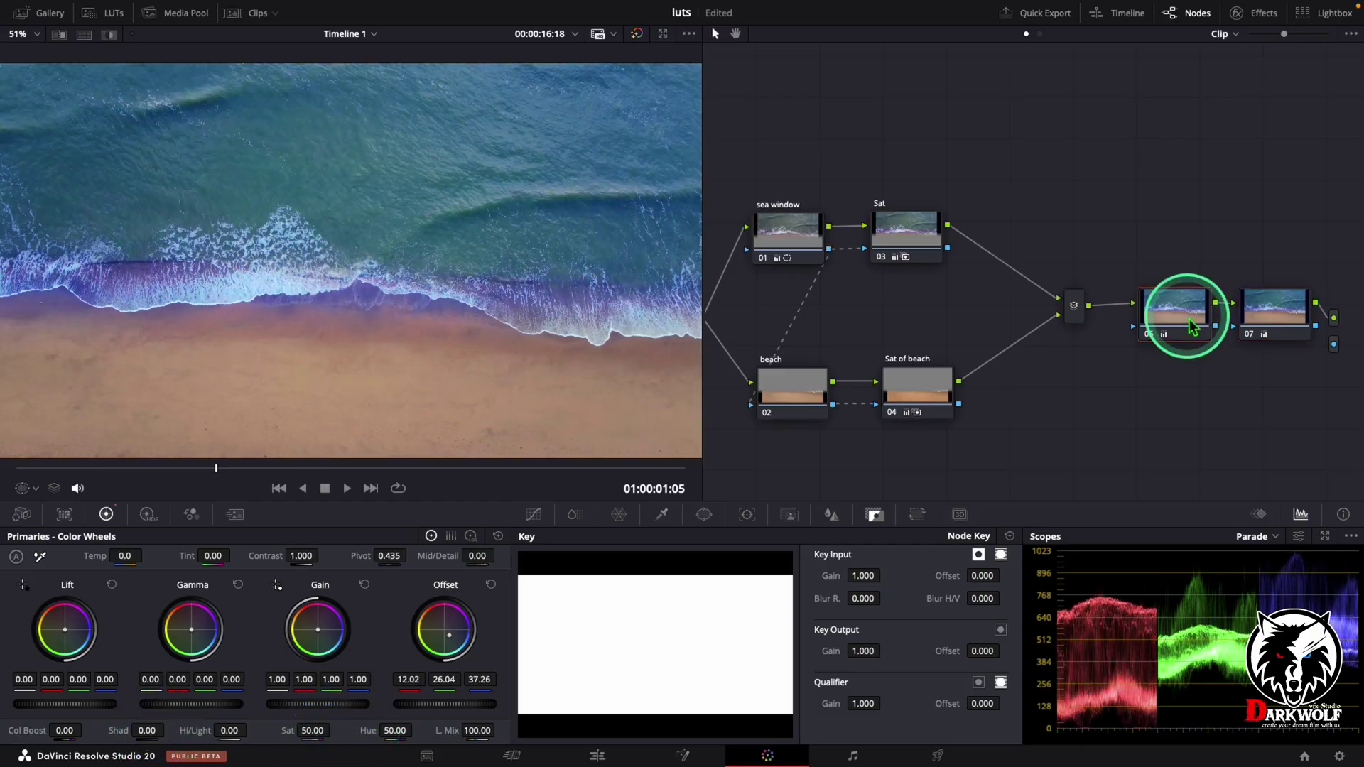